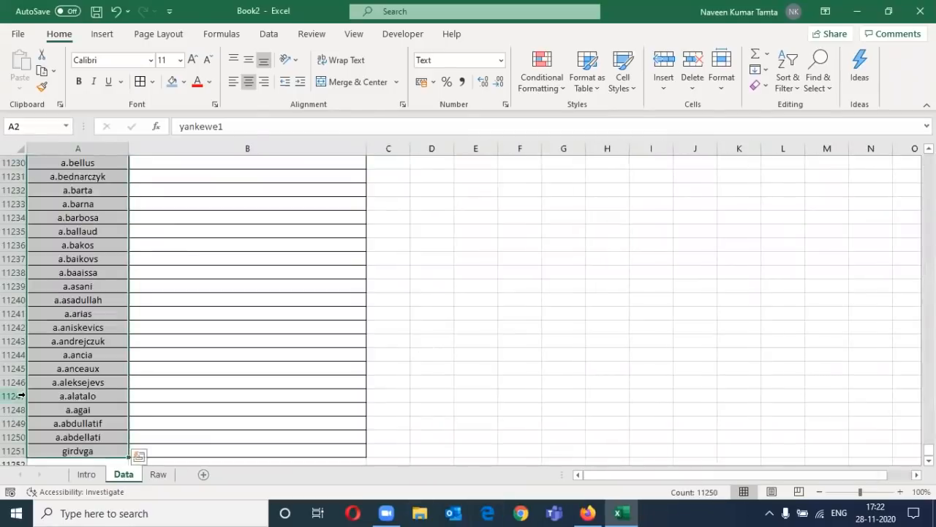
- Examine the empty WorkEmail column beside the User IDs on the Data sheet
key(ctrl+Home)
key(Down)
key(Right)
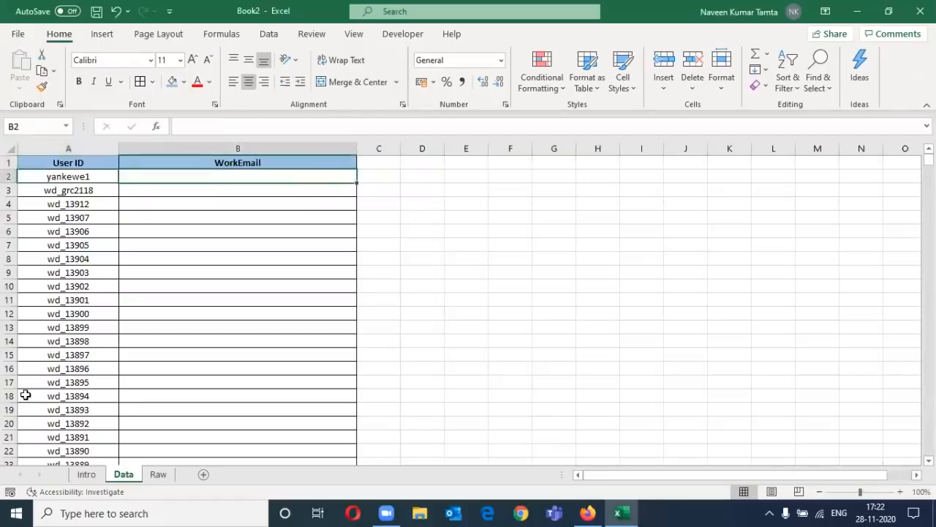
key(shift+Down)
key(shift+Down)
key(shift+Down)
key(shift+Down)
key(shift+Down)
key(shift+Down)
key(shift+Down)
key(shift+Down)
key(shift+Down)
key(shift+Down)
key(shift+Down)
key(shift+Down)
key(shift+Down)
key(Up)
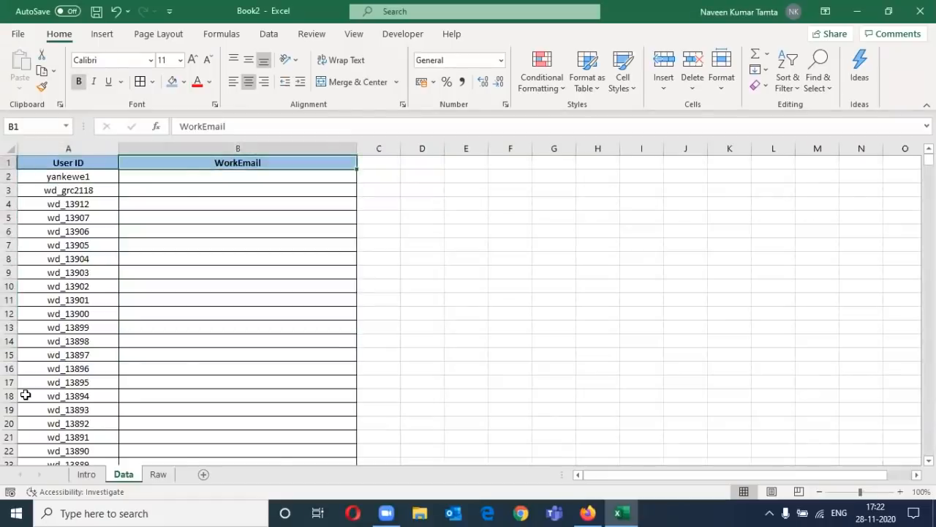
- Examine the full extent of the UserID1, UserID2 and Work Email table on the Raw sheet
key(ctrl+Page_Down)
key(Left)
key(Left)
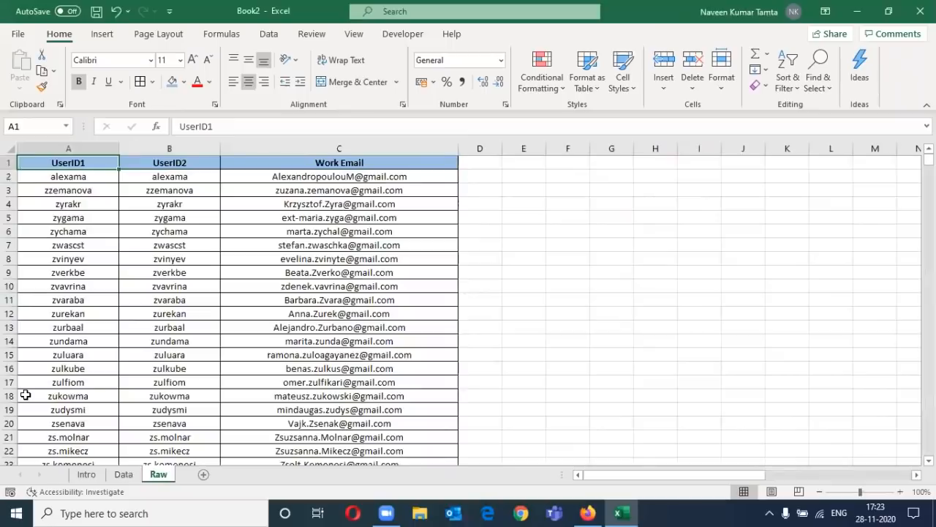
key(ctrl+shift+Right)
key(ctrl+shift+Down)
key(ctrl+Home)
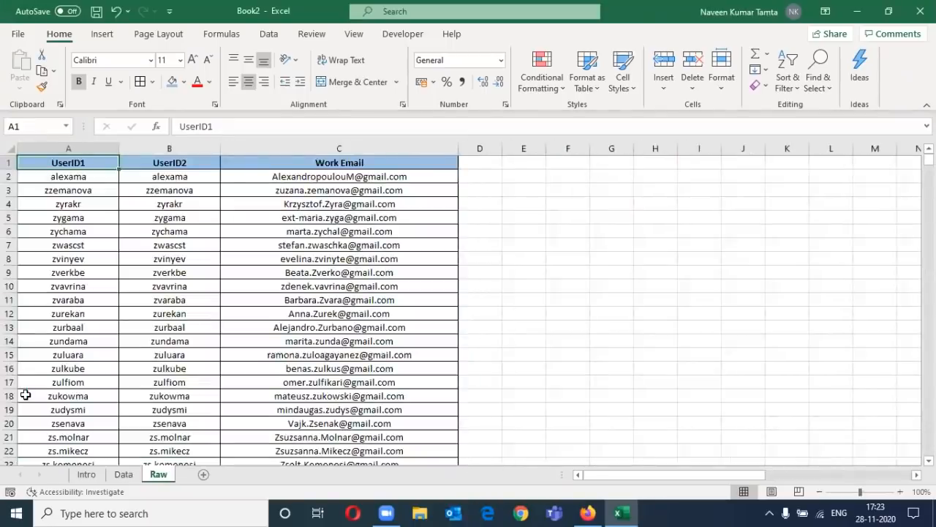
- Compare the User ID column on the Data sheet with the UserID1 and UserID2 columns on the Raw sheet
click(123, 476)
click(66, 178)
key(ctrl+shift+Down)
key(ctrl+Home)
key(ctrl+Page_Down)
key(shift+Down)
key(shift+Down)
key(shift+Down)
key(Right)
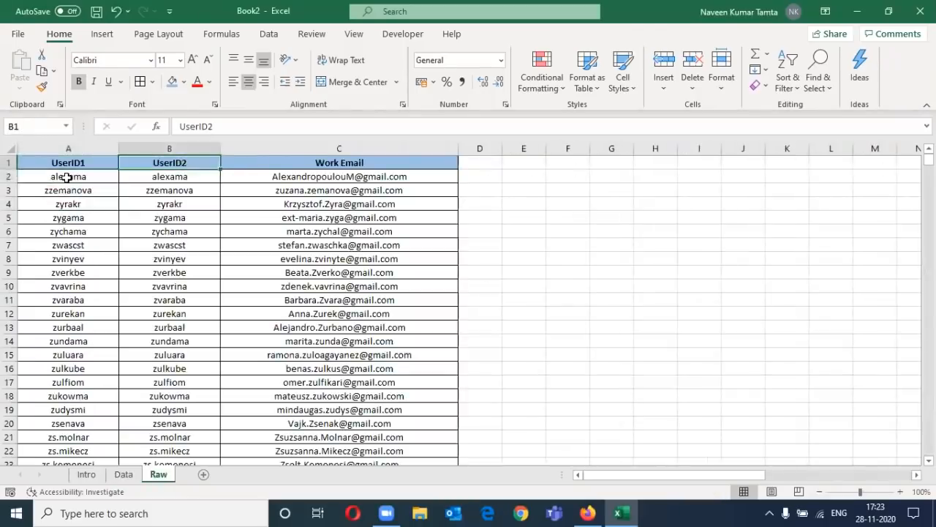
key(shift+Down)
key(shift+Down)
key(shift+Down)
key(shift+Down)
key(shift+Down)
key(shift+Up)
key(shift+Up)
key(shift+Up)
key(shift+Up)
key(shift+Up)
key(Left)
key(Right)
key(Left)
key(Right)
key(Left)
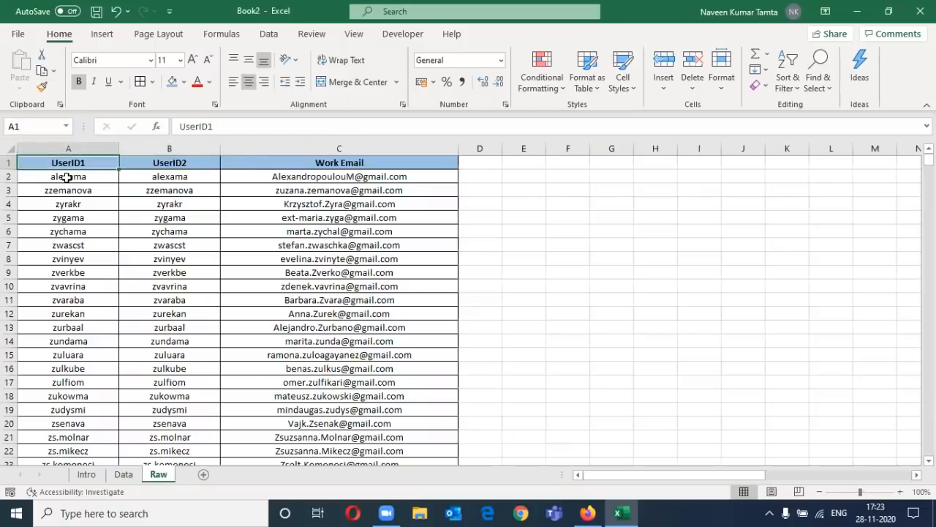
- Start a VLOOKUP formula in cell B2 of the Data sheet with $A2 as the lookup value
key(ctrl+Page_Up)
key(Down)
key(Right)
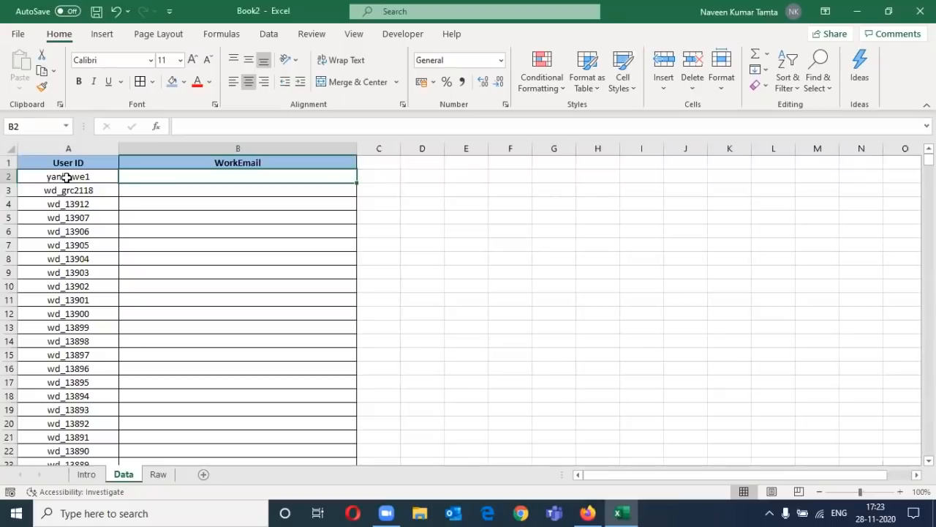
text(=vlo)
key(Tab)
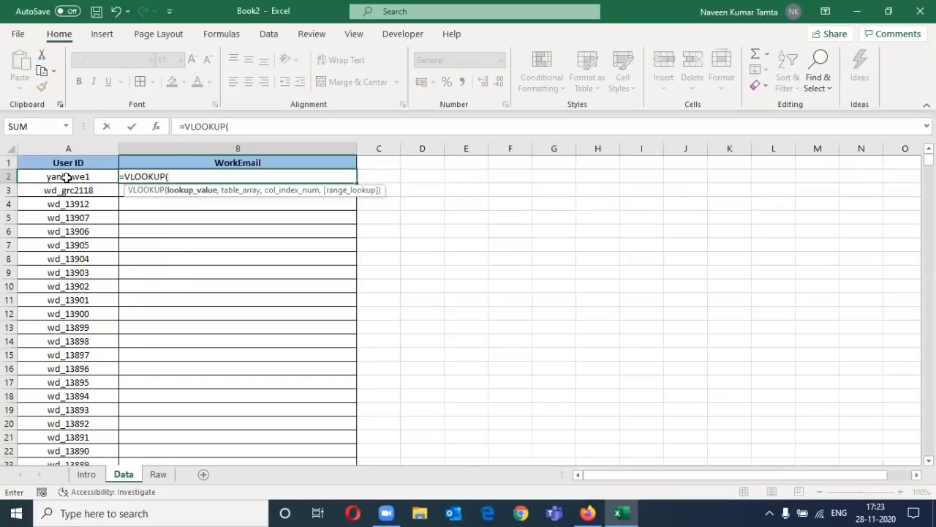
click(67, 177)
key(F4)
key(F4)
key(F4)
text(,)
- Complete the VLOOKUP with table array Raw!$A:$C, column index 3 and range lookup 0
key(ctrl+Page_Down)
key(ctrl+space)
key(shift+Right)
key(shift+Right)
key(F4)
text(,3,)
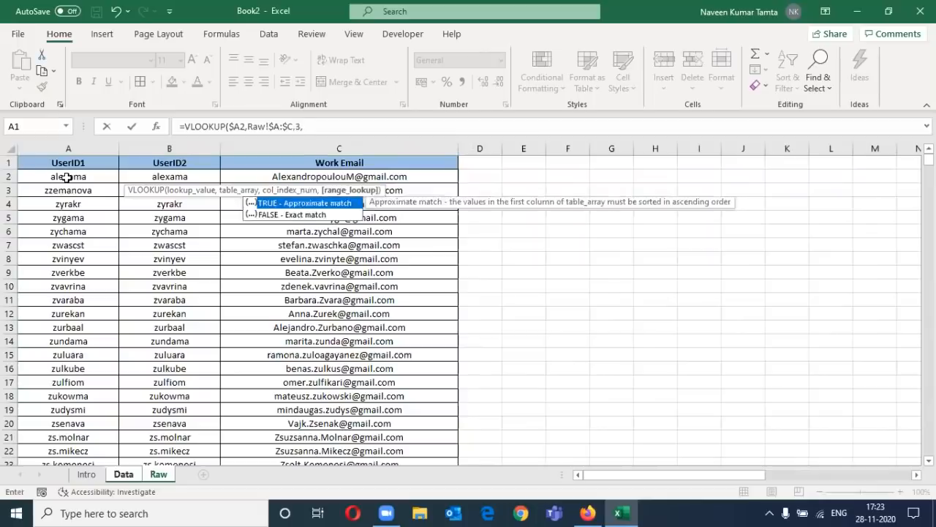
text(0))
key(Return)
key(Up)
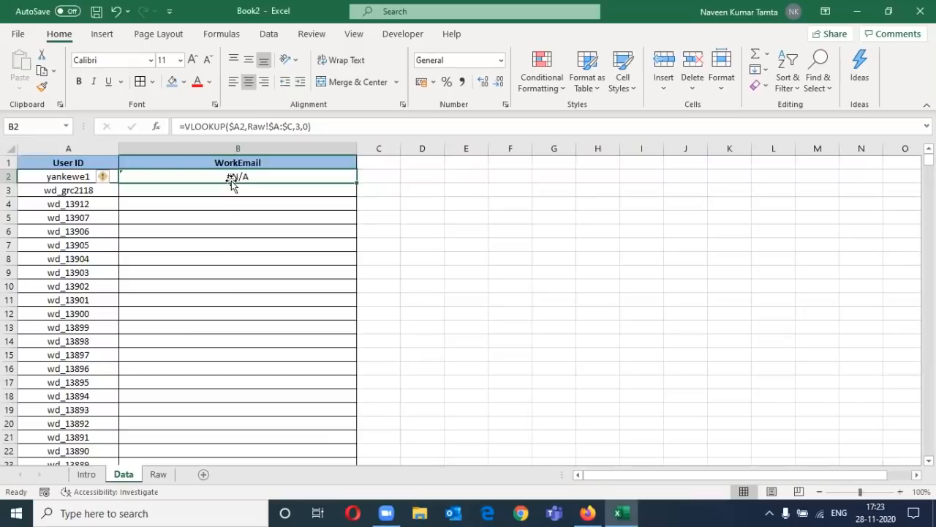
- Copy the user ID from cell A2 of the Data sheet and search for it in the Raw sheet's UserID1 column
click(67, 177)
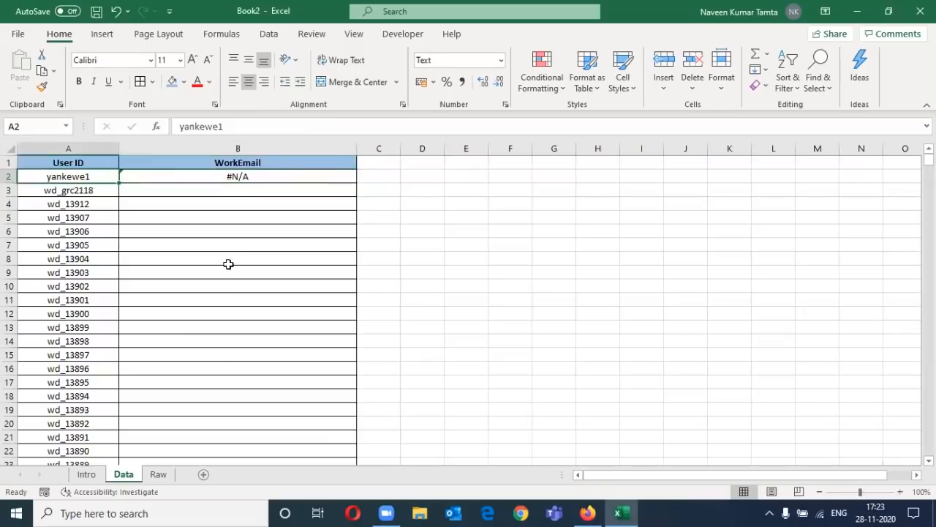
key(ctrl+c)
click(158, 474)
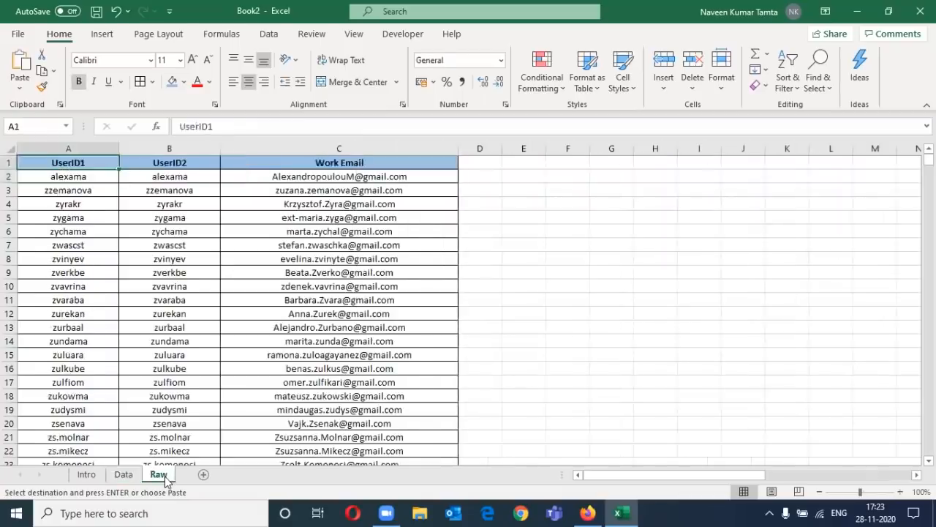
click(84, 140)
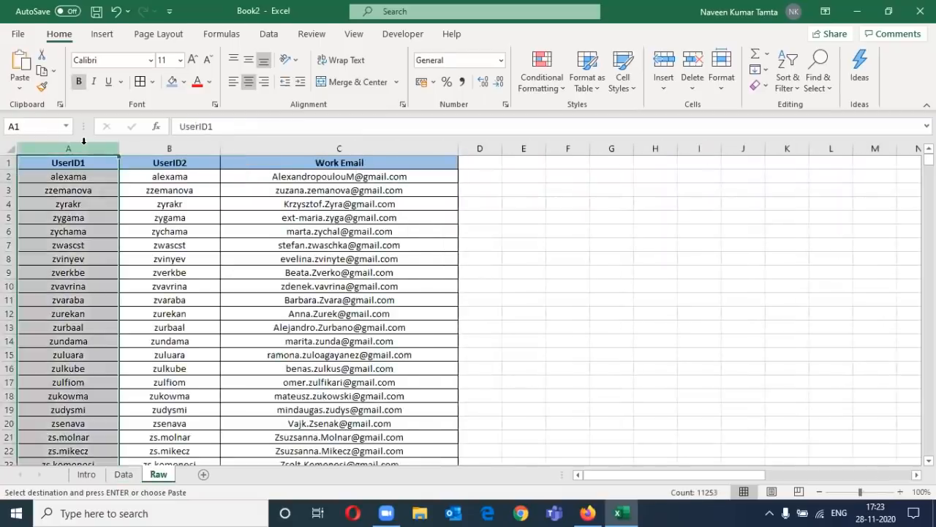
key(ctrl+f)
key(Return)
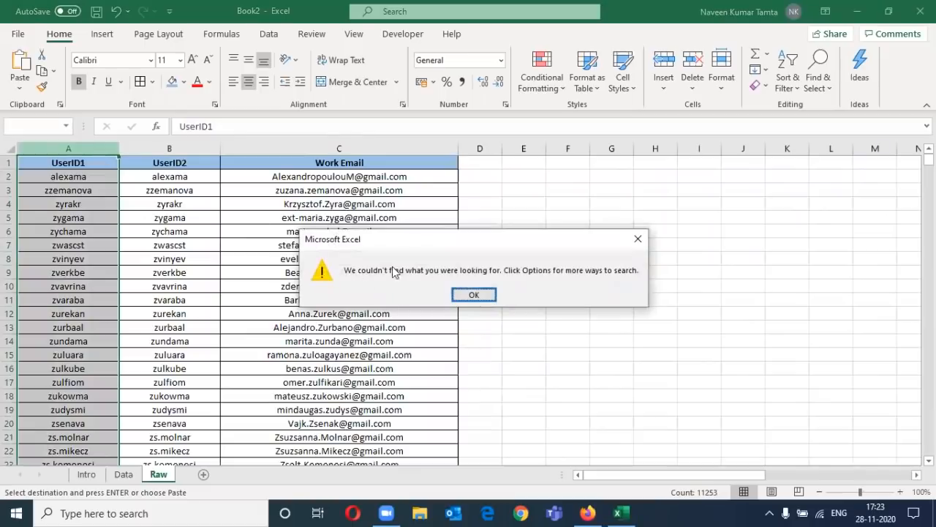
click(466, 294)
click(499, 453)
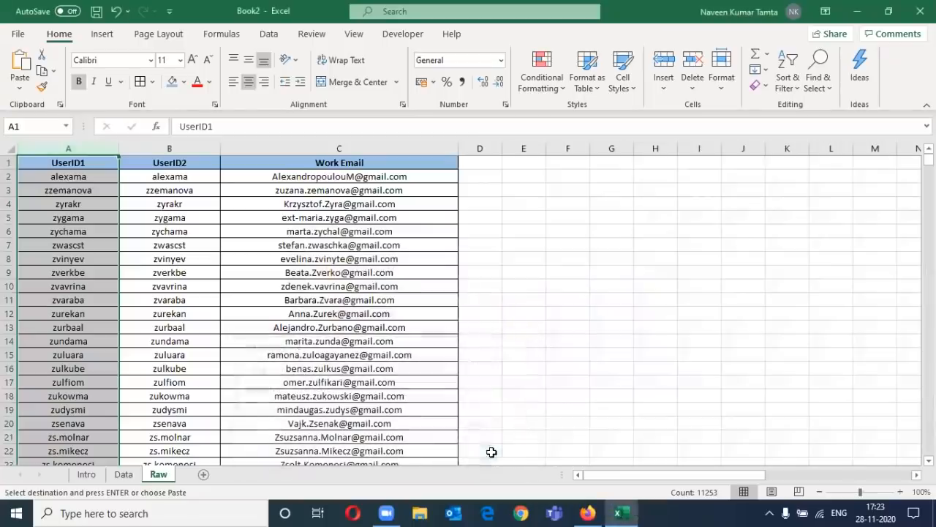
- Search for the copied user ID in the UserID2 column and compare the found row's IDs and work email
click(181, 145)
key(ctrl+f)
key(Return)
key(Escape)
key(Left)
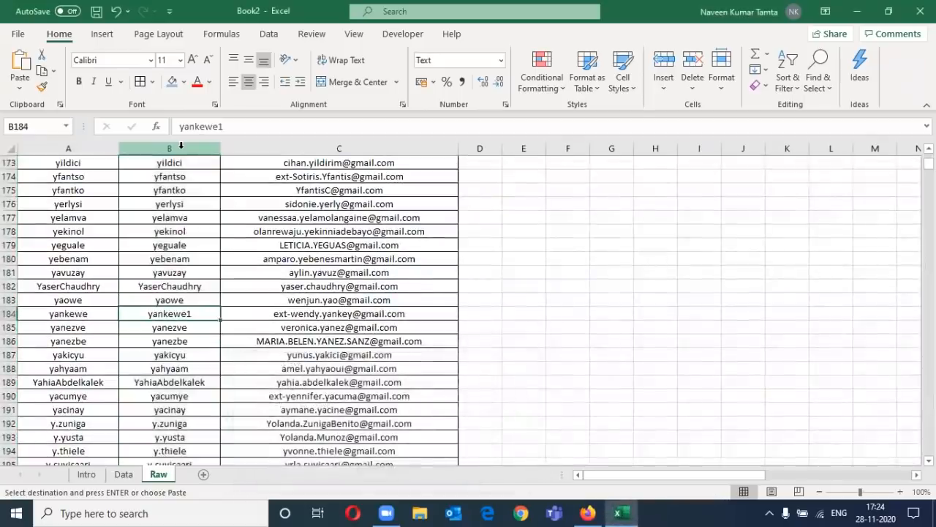
key(Right)
key(shift+Right)
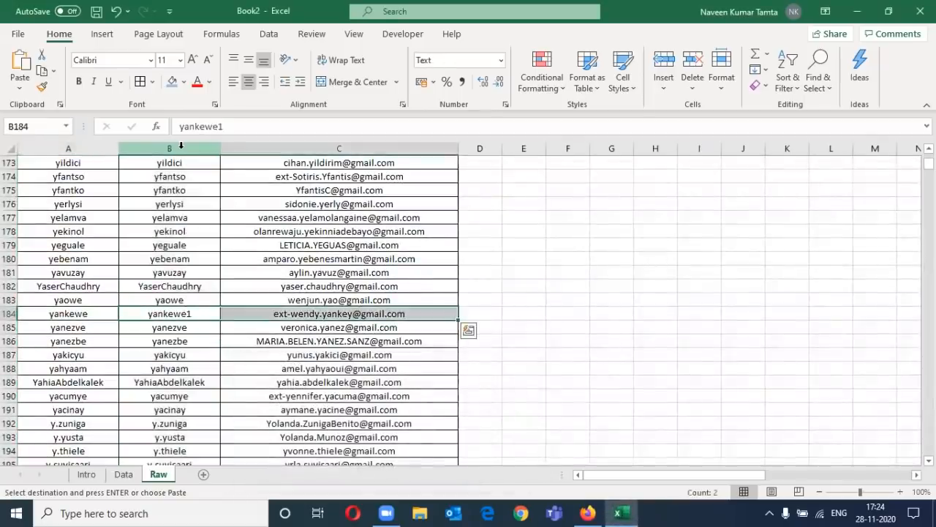
key(Left)
key(Right)
- Review the VLOOKUP formula in B2 of the Data sheet against the Raw sheet, and clear the copied range
key(ctrl+Page_Up)
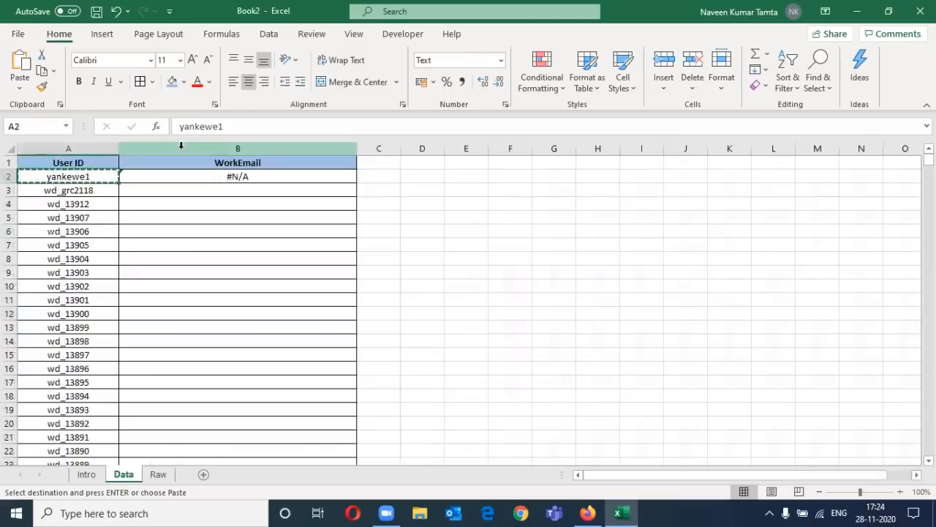
key(Right)
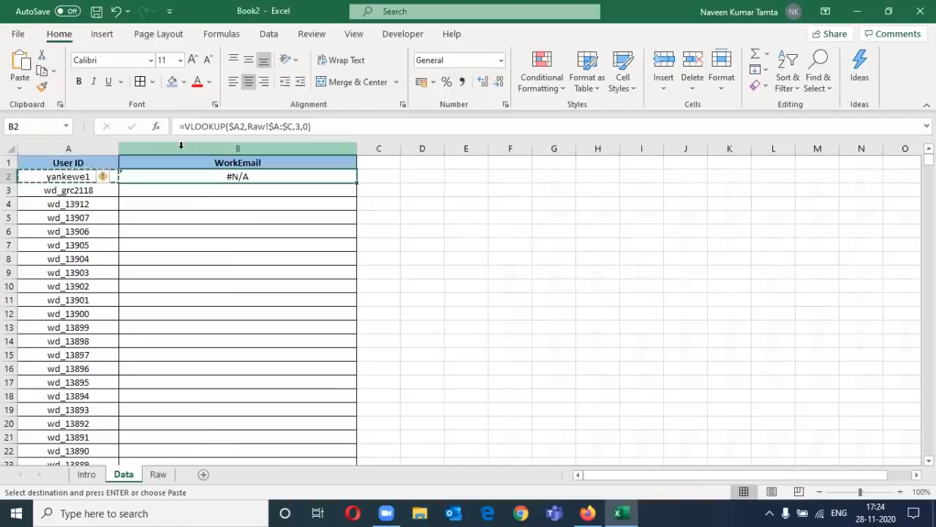
key(ctrl+Page_Down)
key(ctrl+Page_Up)
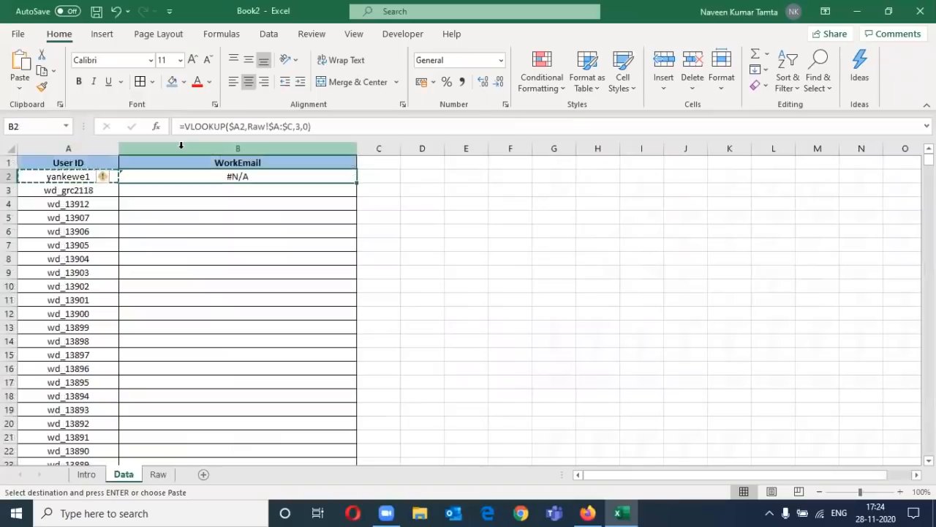
key(Escape)
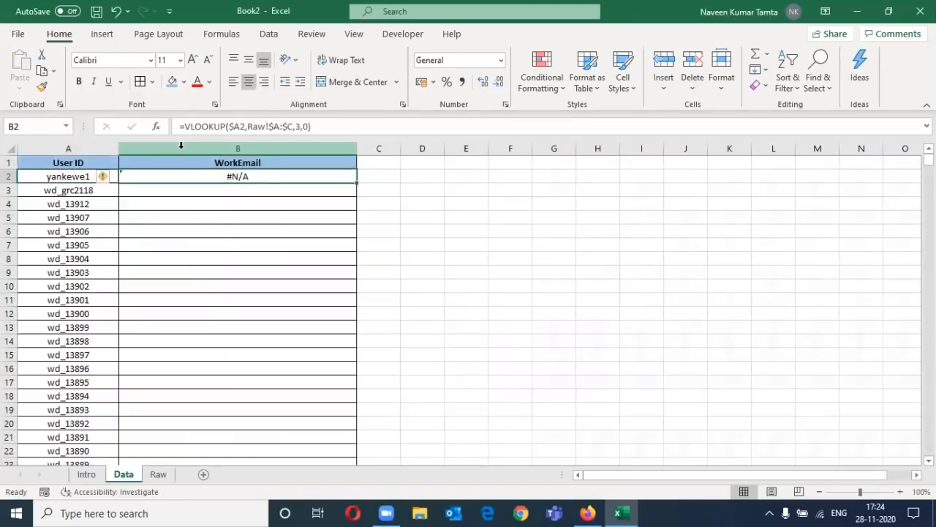
- Fill the VLOOKUP formula from B2 down the WorkEmail column to row 11251
key(Left)
key(ctrl+Down)
key(Right)
key(ctrl+shift+Up)
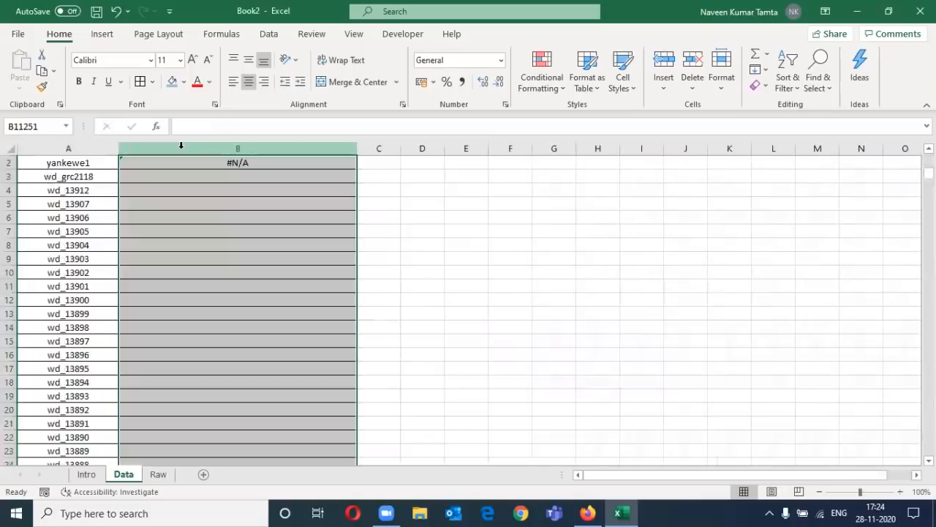
key(ctrl+d)
key(ctrl+Up)
key(Down)
key(Down)
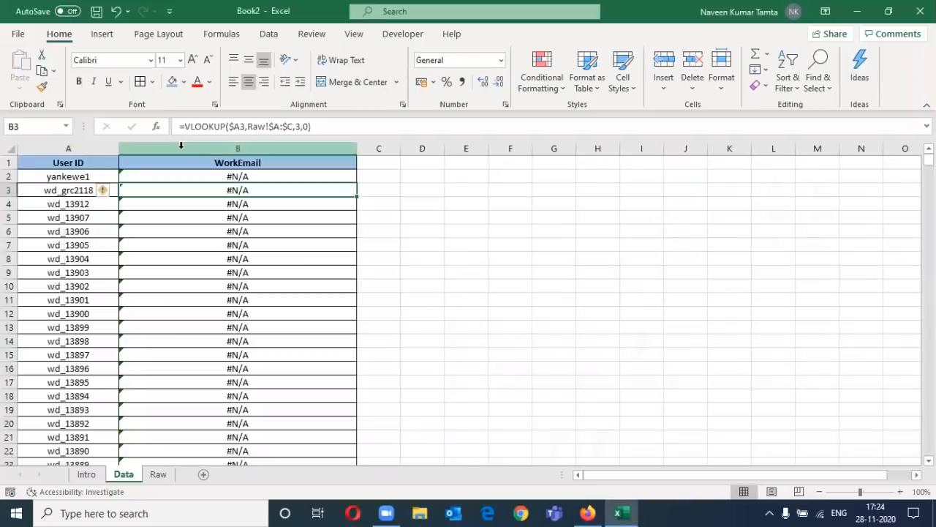
- Examine the lookup results and formulas in the last rows of the WorkEmail column
key(ctrl+Down)
key(Up)
key(Up)
key(Up)
key(Up)
key(Up)
key(Up)
key(Up)
key(Up)
key(Up)
key(Up)
key(Up)
key(Up)
key(Up)
key(Up)
key(Up)
key(Up)
key(Up)
key(Up)
key(Up)
key(Up)
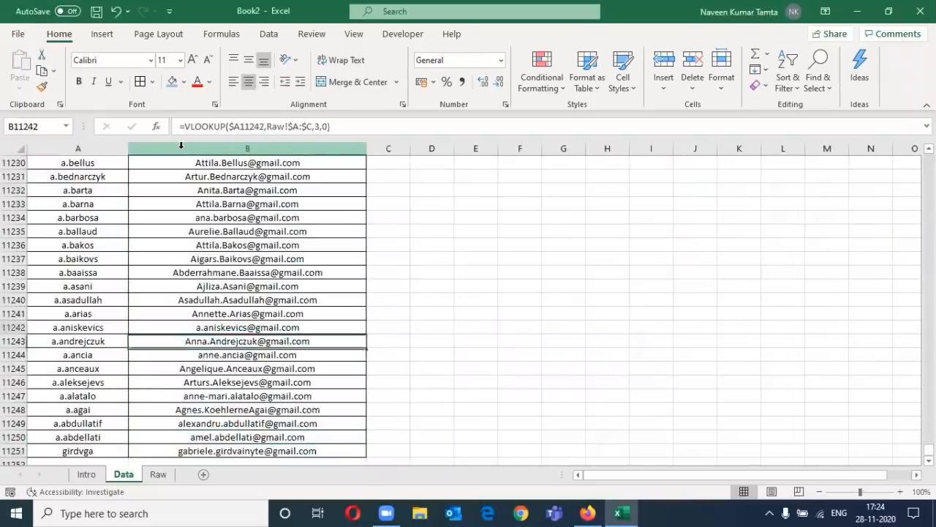
key(Up)
key(Up)
key(Up)
key(Up)
key(Up)
key(Up)
key(Up)
key(Up)
key(Up)
key(Up)
key(Up)
key(Up)
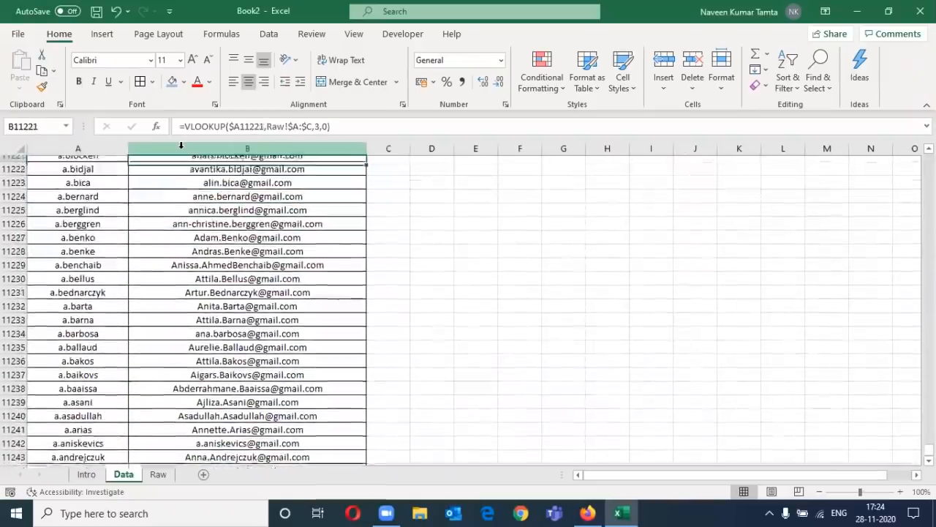
key(Left)
key(Right)
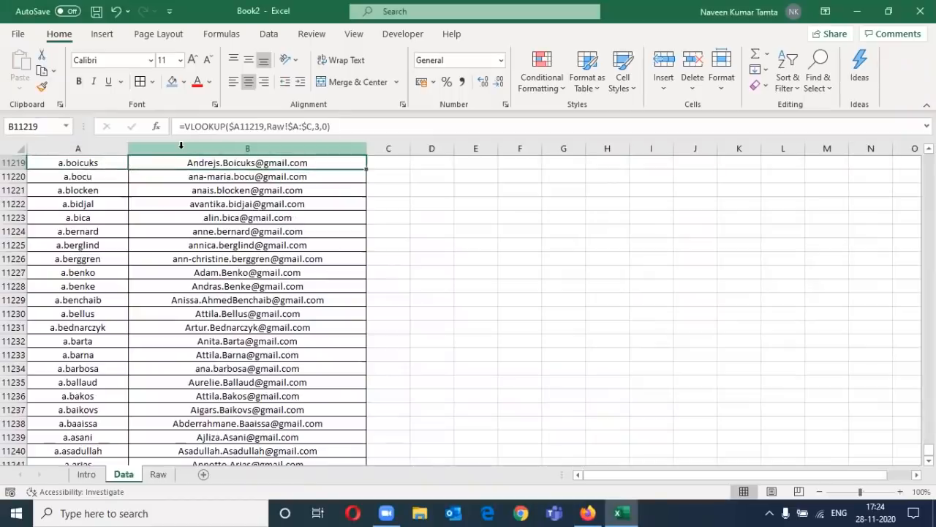
- Look again at the UserID1 and UserID2 columns on the Raw sheet
key(ctrl+Page_Down)
key(Left)
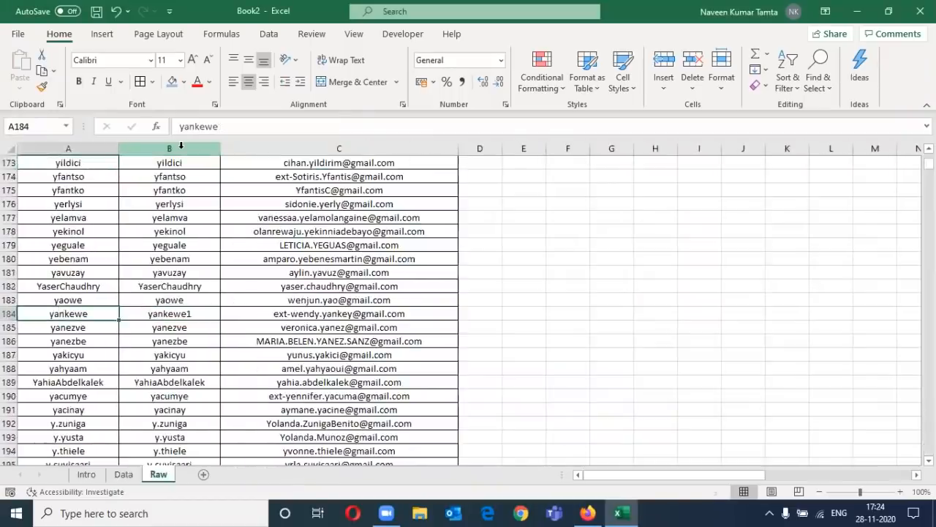
key(ctrl+Home)
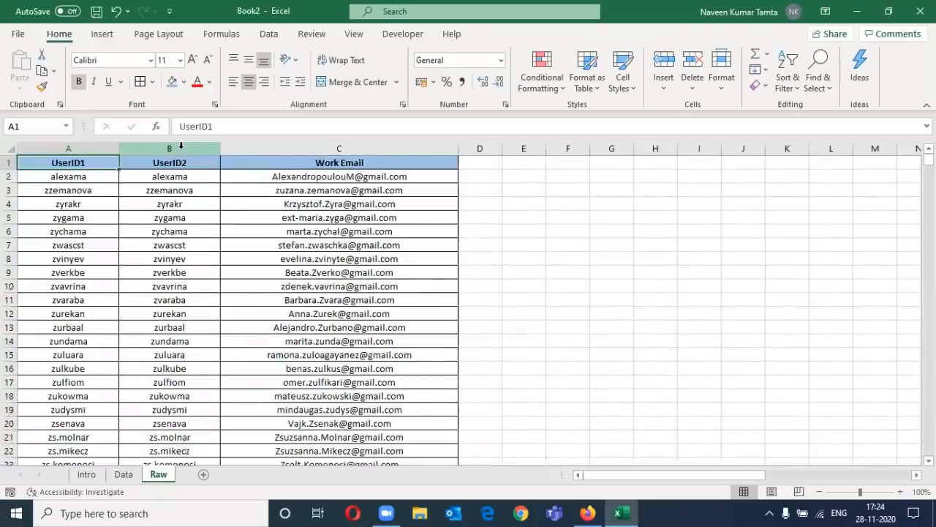
key(Right)
key(ctrl+Page_Up)
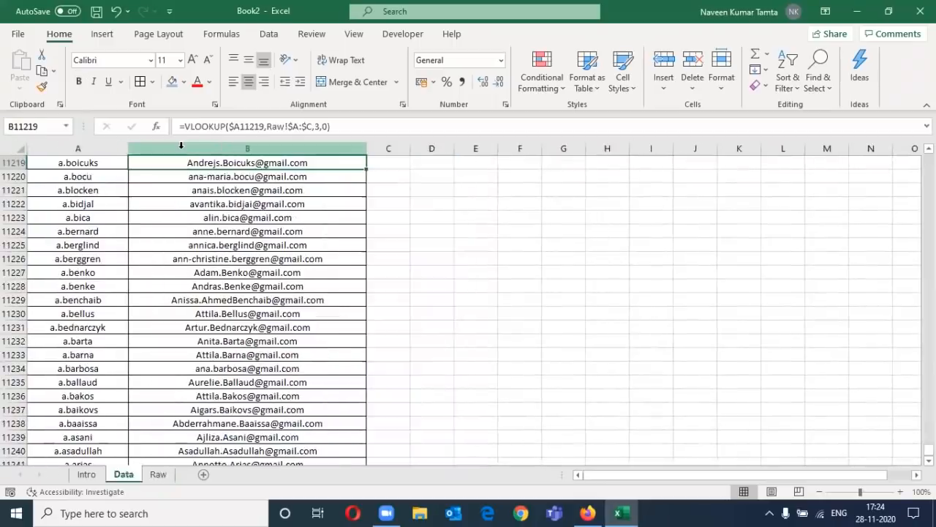
- Examine the lookup results in the first rows of the Data sheet's WorkEmail column, starting at B2
key(ctrl+Up)
key(Down)
key(shift+Down)
key(shift+Down)
key(shift+Down)
key(shift+Down)
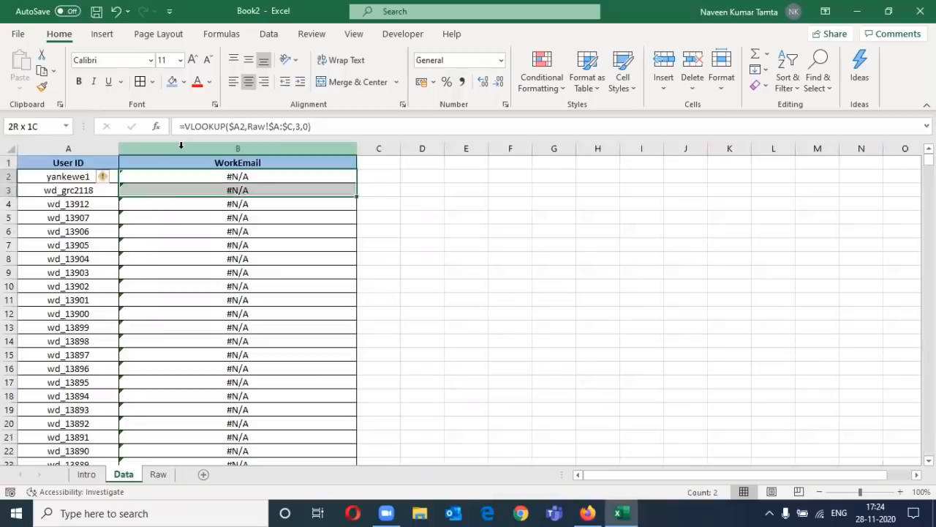
- Look down the WorkEmail lookup results below B3, through about row 23
key(shift+Down)
key(shift+Down)
key(shift+Down)
key(shift+Down)
key(shift+Down)
key(shift+Down)
key(shift+Down)
key(shift+Down)
key(shift+Down)
key(shift+Down)
key(shift+Down)
key(shift+Down)
key(shift+Down)
key(shift+Down)
key(shift+Down)
key(shift+Down)
key(shift+Down)
key(shift+Down)
key(shift+Down)
key(shift+Down)
key(ctrl+Up)
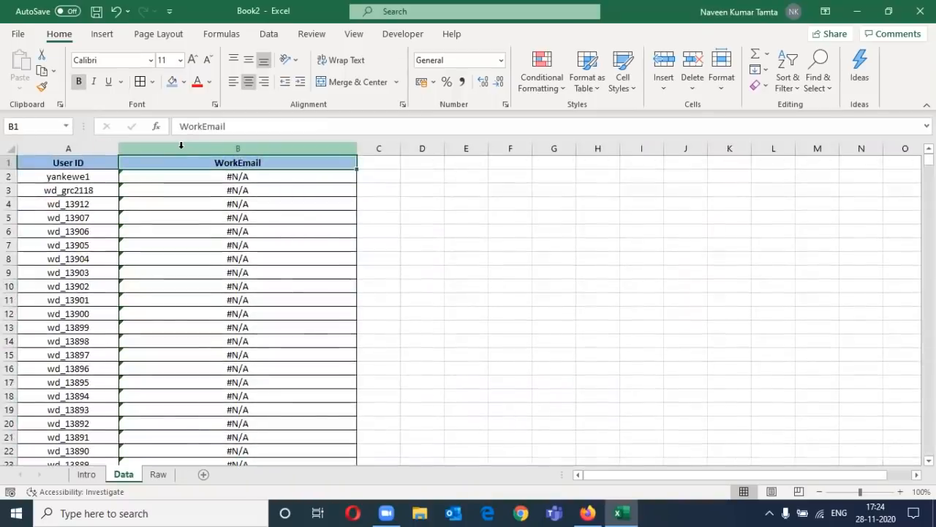
- Turn on filtering for the Data table and filter the WorkEmail column to show only #N/A entries
key(ctrl+shift+l)
key(alt+Down)
text(e#)
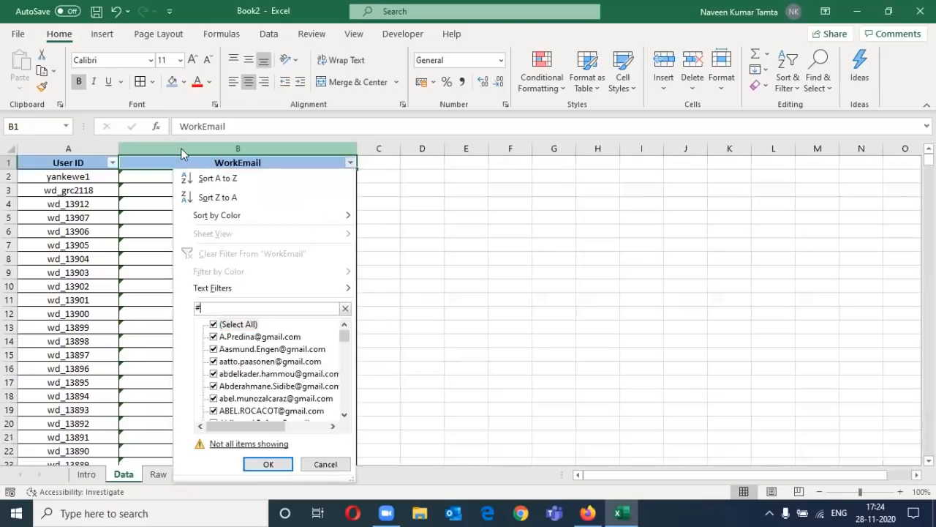
text(n?A)
key(BackSpace)
key(BackSpace)
key(BackSpace)
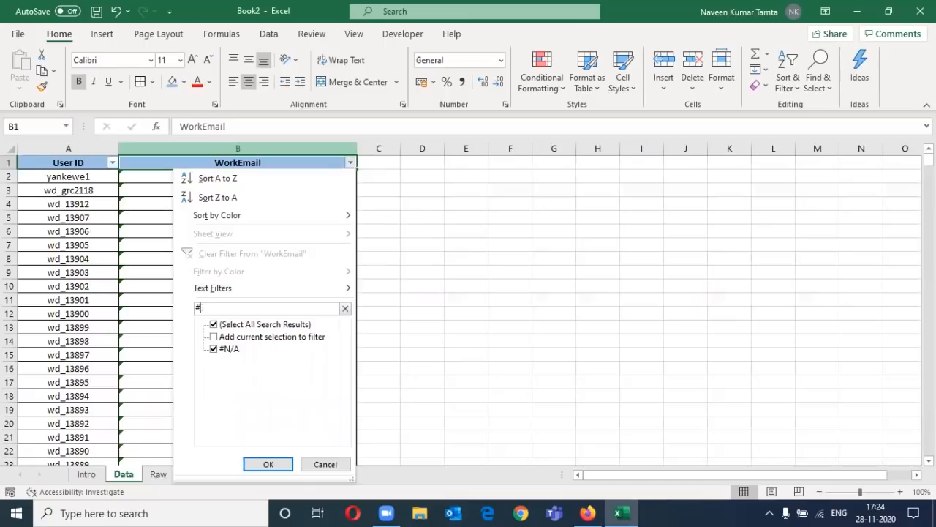
text(n)
key(Return)
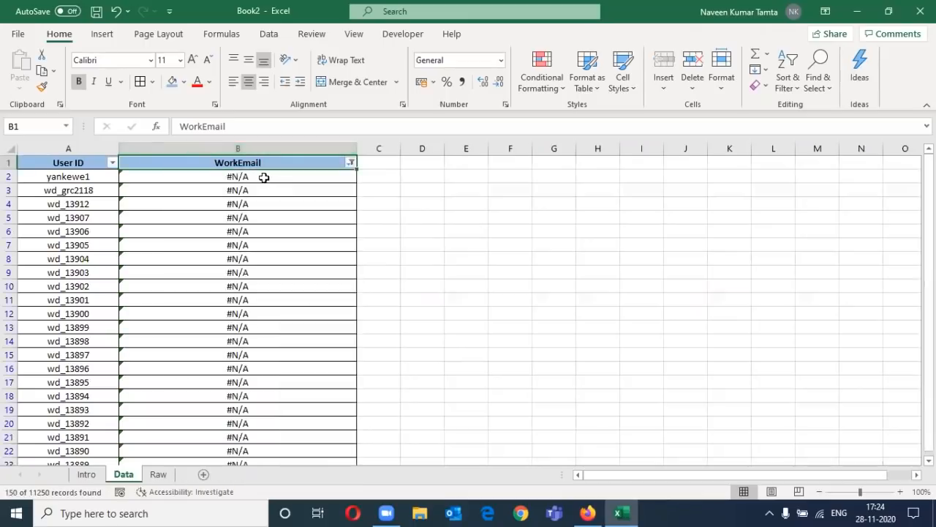
- Replace B2's formula with =VLOOKUP($A2,Raw!$B:$C,2,0) to look up the User ID in the Raw sheet's UserID2 column
click(264, 177)
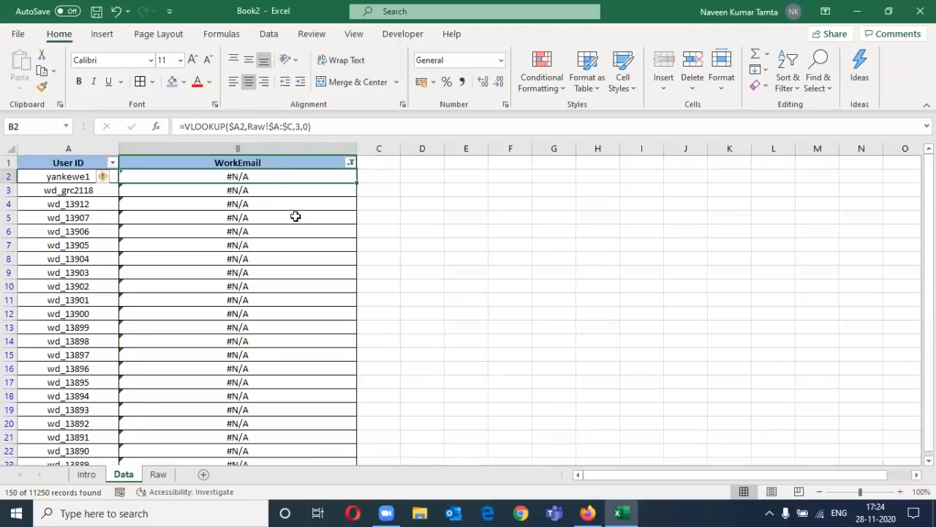
text(=vlo)
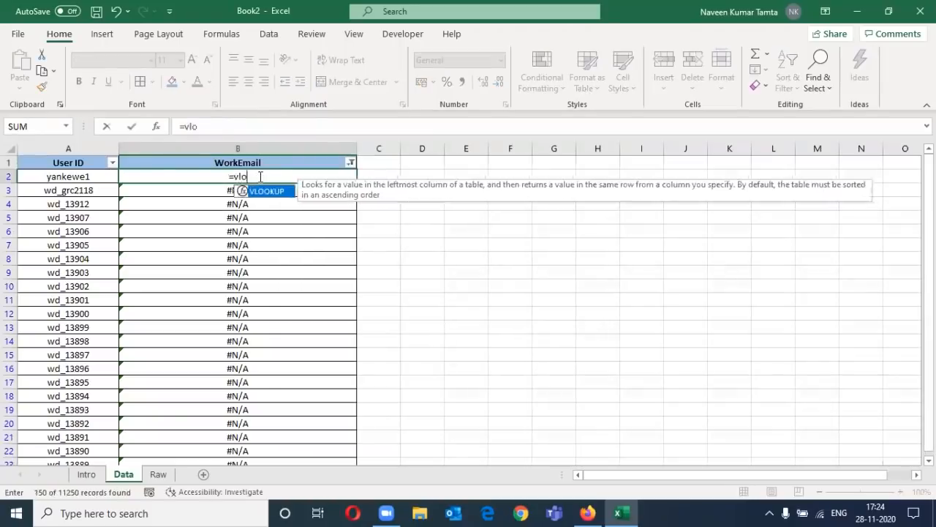
key(Tab)
key(Left)
key(F4)
key(F4)
key(F4)
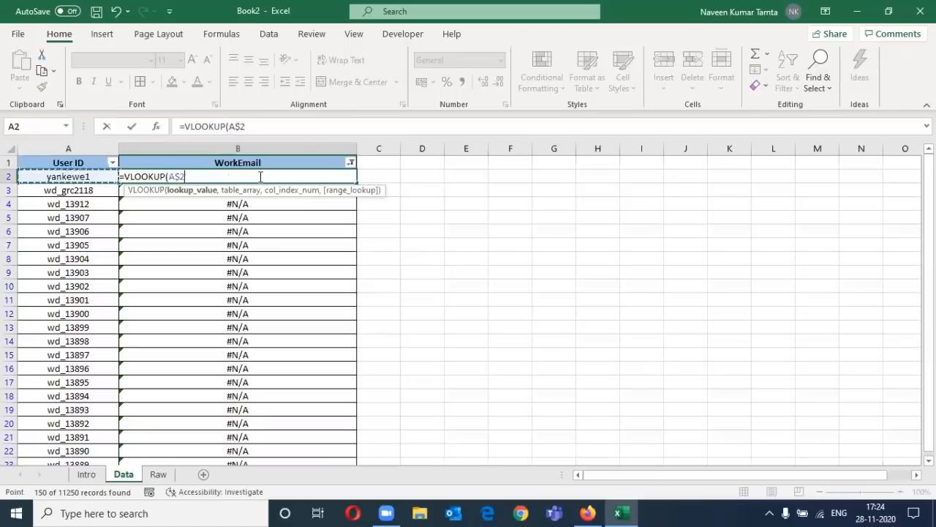
text(,)
key(ctrl+Page_Down)
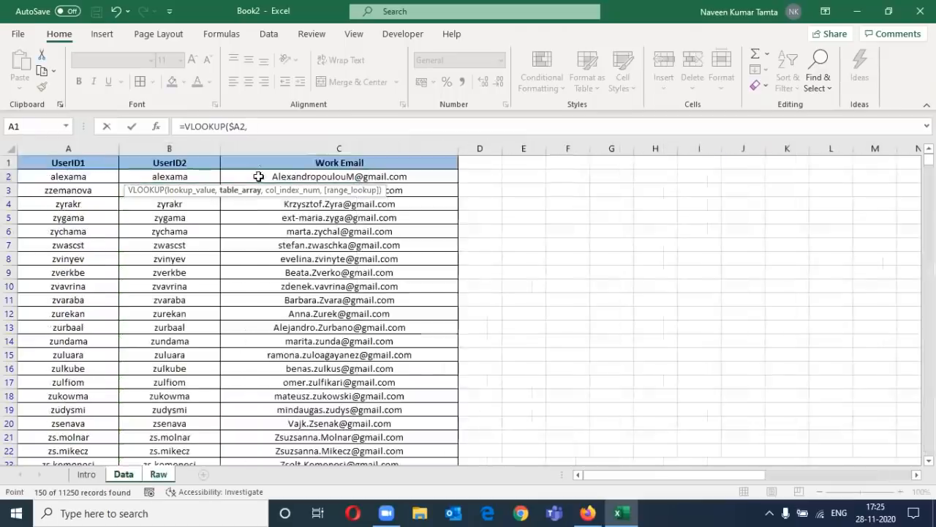
drag(185, 148, 453, 148)
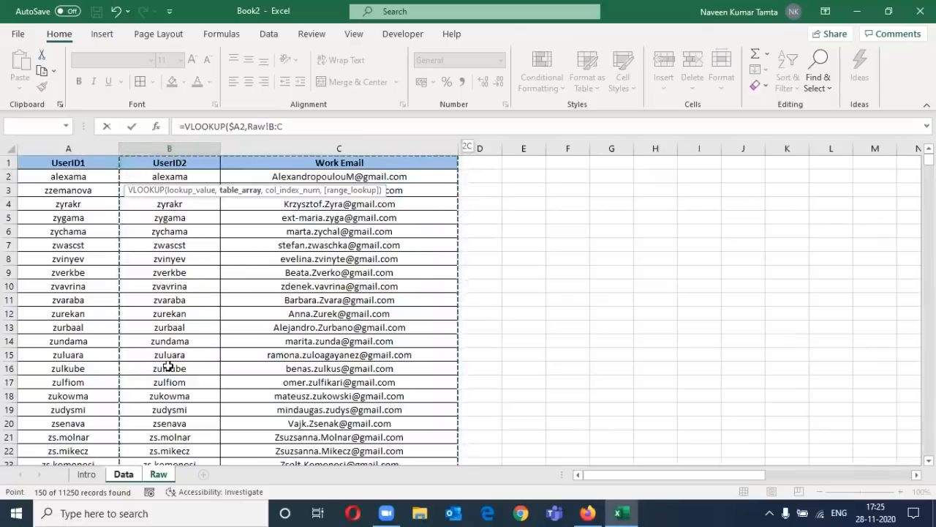
key(F4)
text(,2,0))
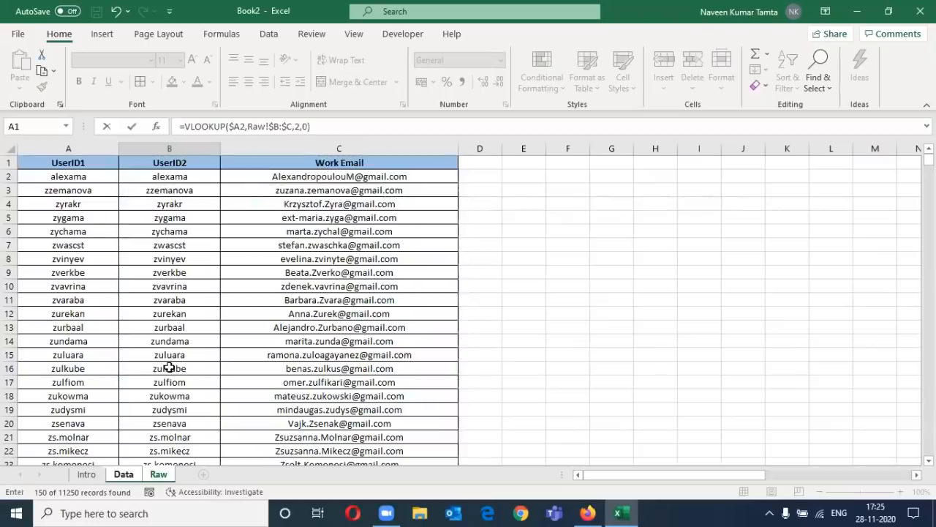
key(Return)
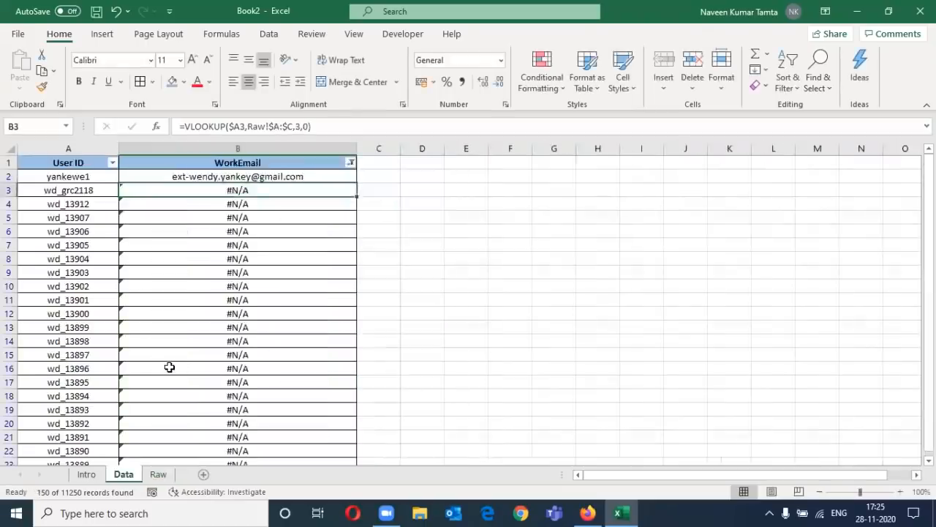
- Fill the UserID2 lookup formula from B2 down through the filtered WorkEmail rows to row 160, and check both ends
key(ctrl+shift+Down)
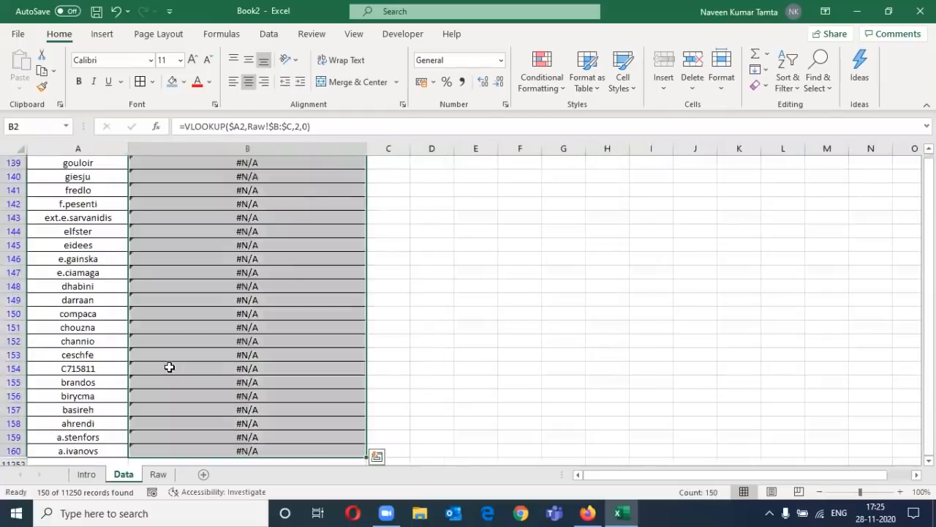
key(ctrl+d)
key(Down)
key(ctrl+Down)
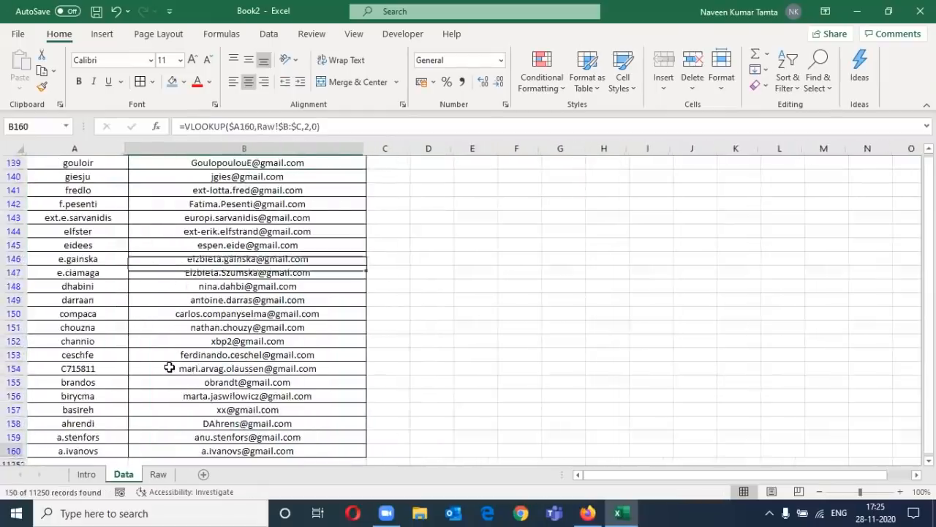
key(ctrl+Up)
key(Down)
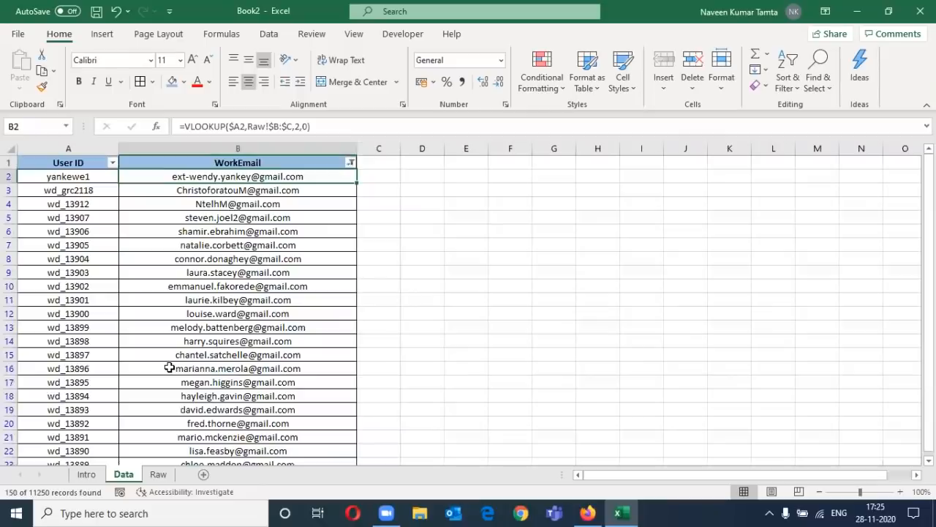
- Remove the filter from the Data table
key(Up)
key(alt+d)
key(f)
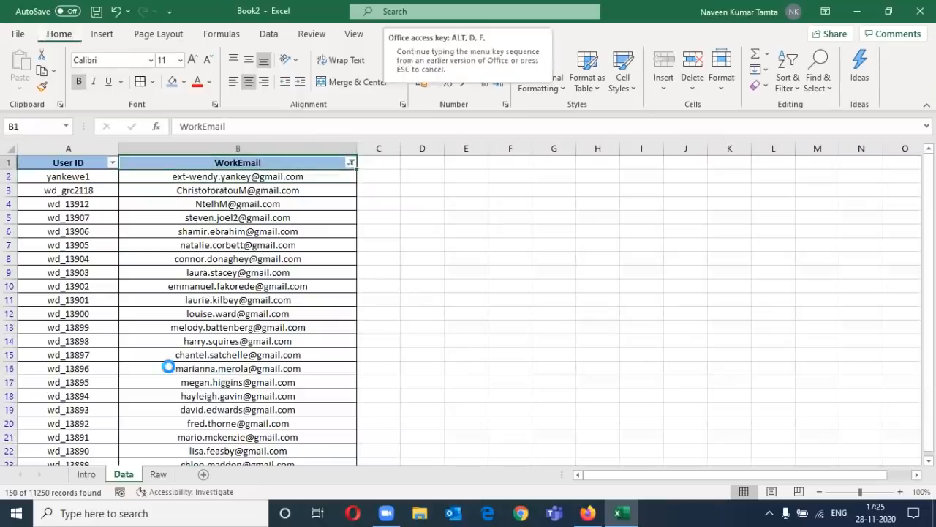
key(f)
key(Down)
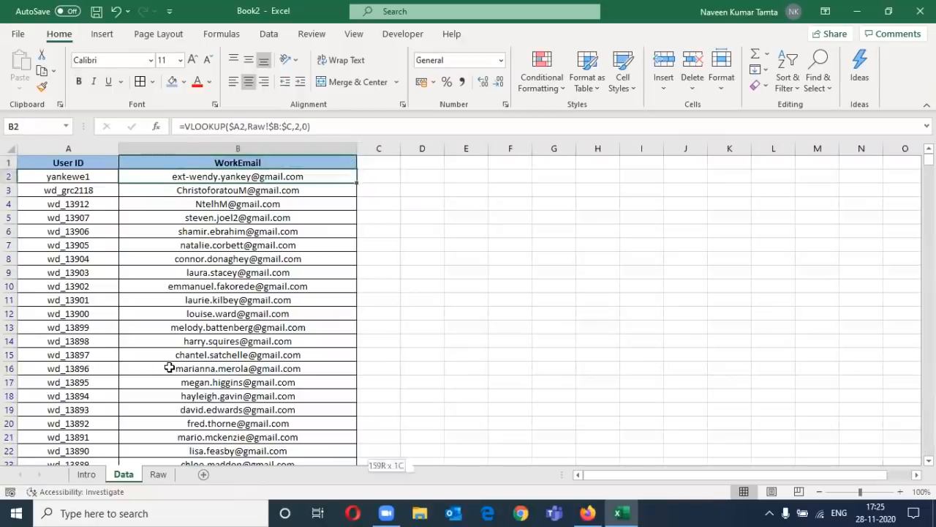
- Clear all formulas from the WorkEmail column below its header
key(ctrl+shift+Down)
key(Delete)
key(ctrl+BackSpace)
key(ctrl+Up)
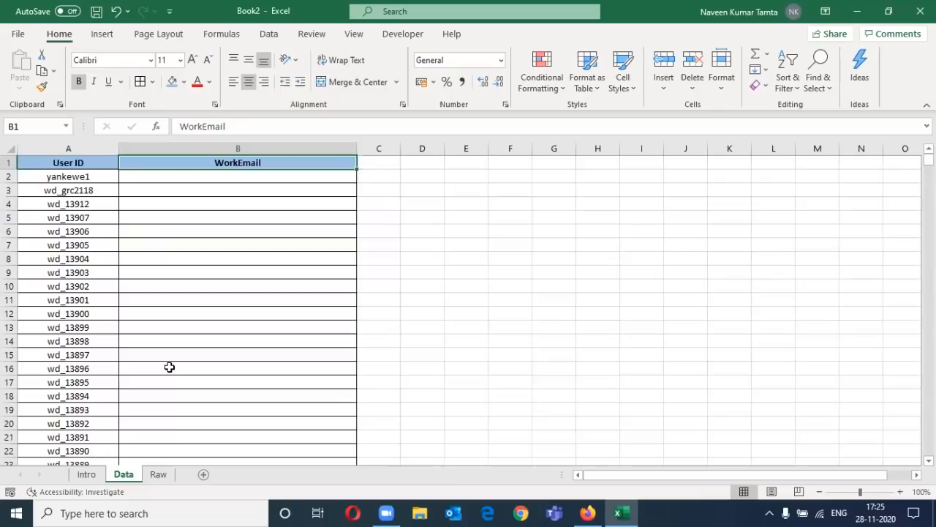
- Look at the Intro sheet's nested VLOOKUPs slide and return to cell B2 on the Data sheet
key(ctrl+Page_Up)
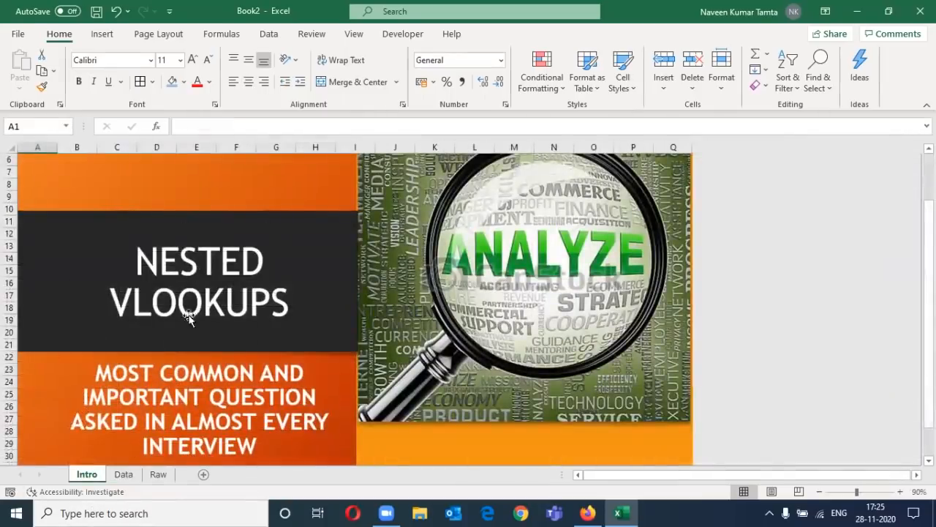
click(123, 474)
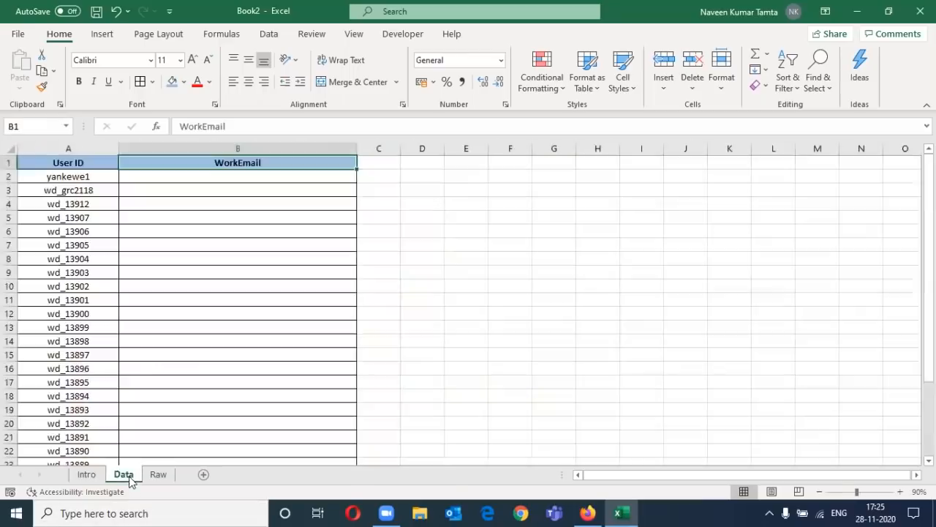
click(232, 178)
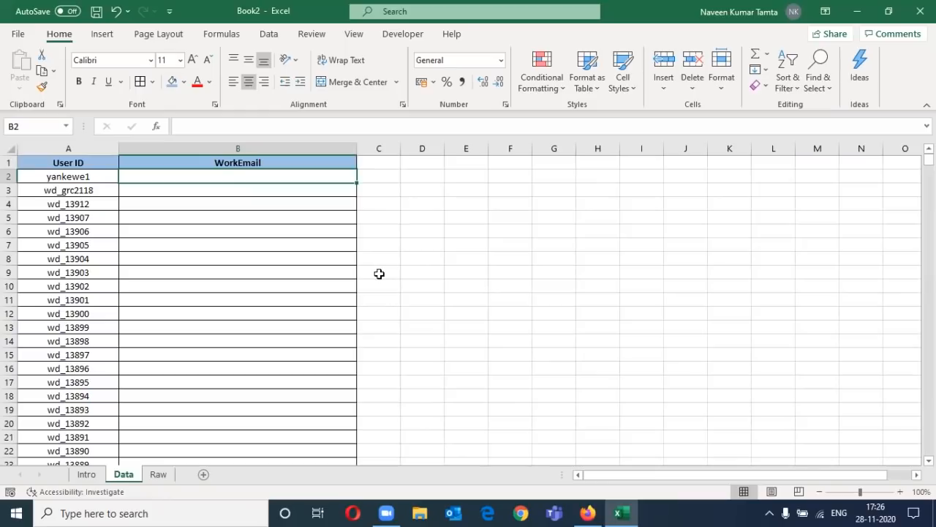
- List the function names IF, ISERROR and VLOOKUP in cells F1 to F3 of the Data sheet
key(Right)
key(Right)
key(Right)
key(Up)
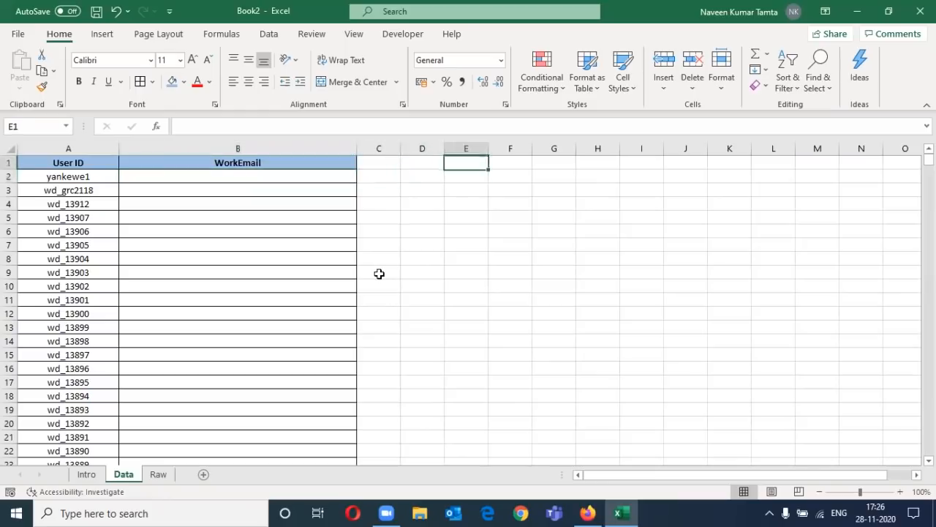
key(Right)
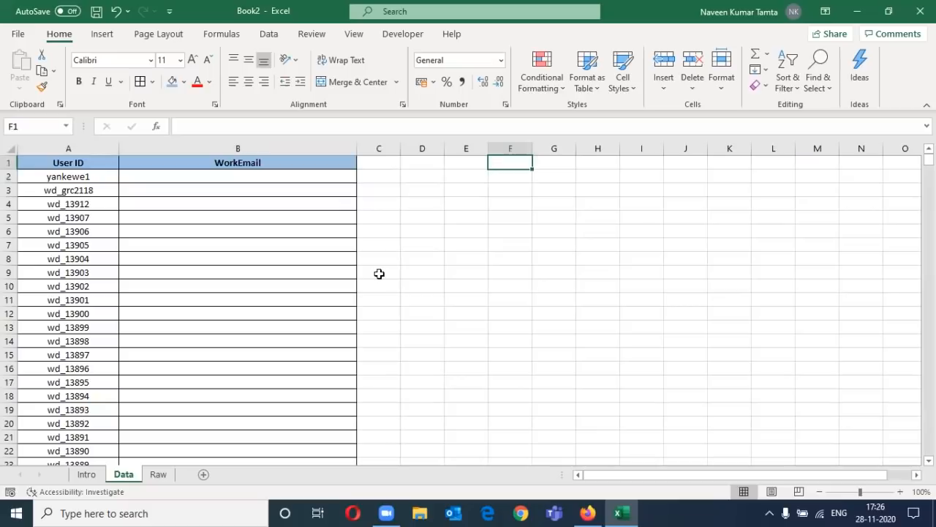
text(IF)
key(Return)
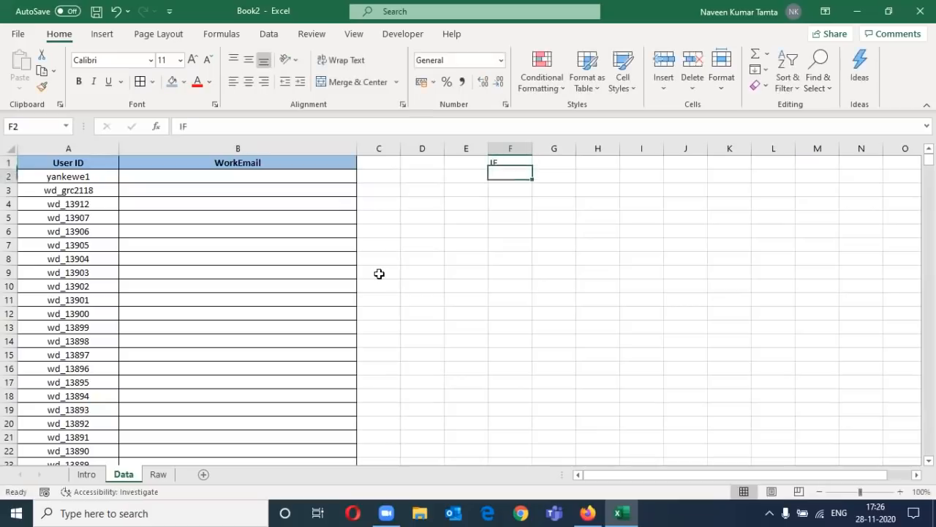
text(ISERROR)
key(Return)
text(VL)
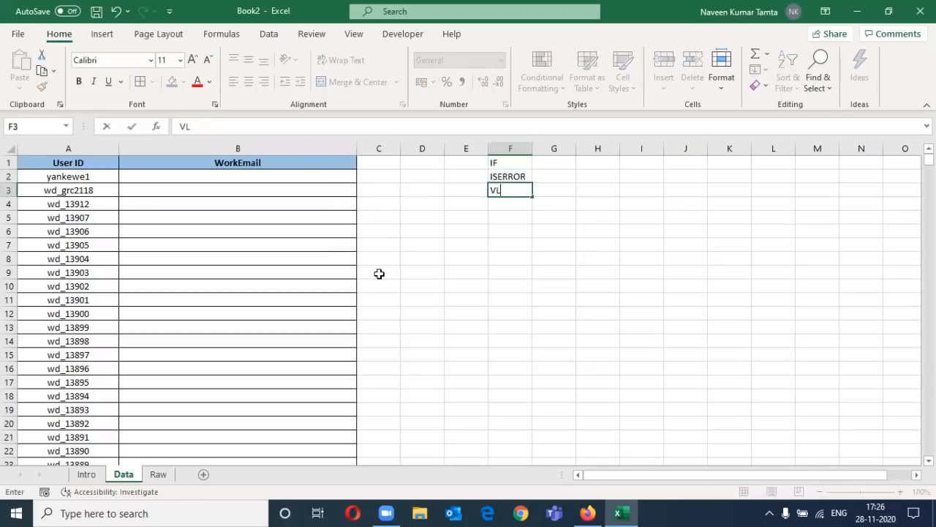
text(OOKUP)
key(Return)
- Make the function names in F1:F3 bold and autofit column F to them
key(Up)
key(Up)
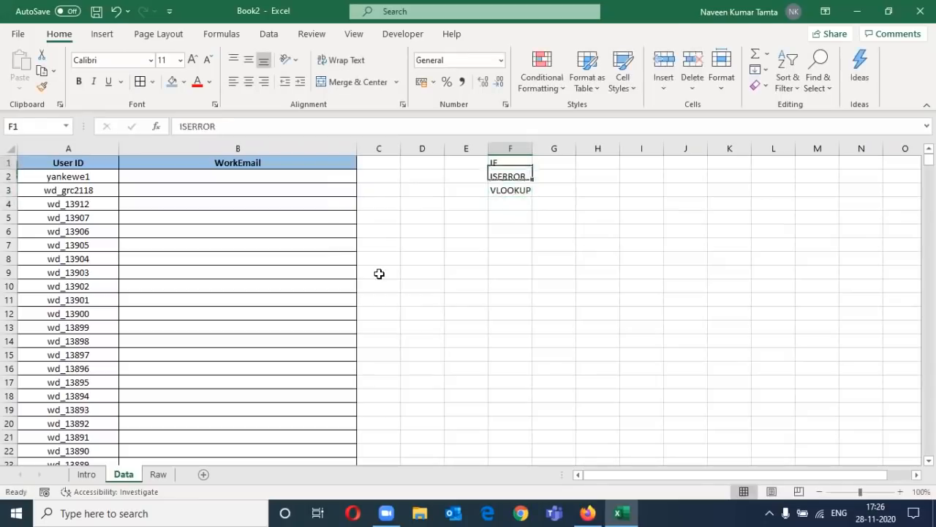
key(Up)
key(shift+Down)
key(shift+Down)
key(ctrl+b)
key(Up)
key(shift+Down)
key(shift+Down)
key(alt+o)
key(c)
key(a)
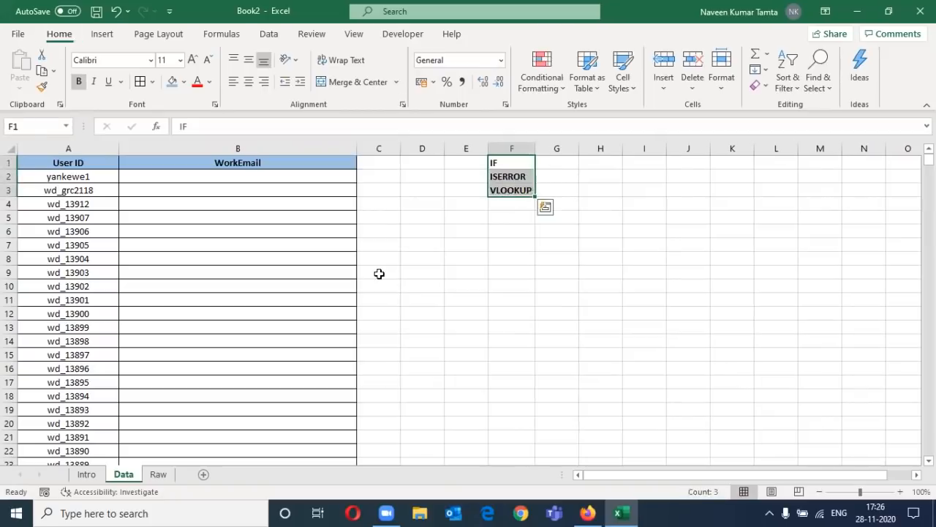
key(Up)
key(shift+Down)
key(shift+Down)
key(Left)
key(Left)
key(Left)
key(Left)
key(Left)
key(Down)
key(Right)
key(Up)
key(Down)
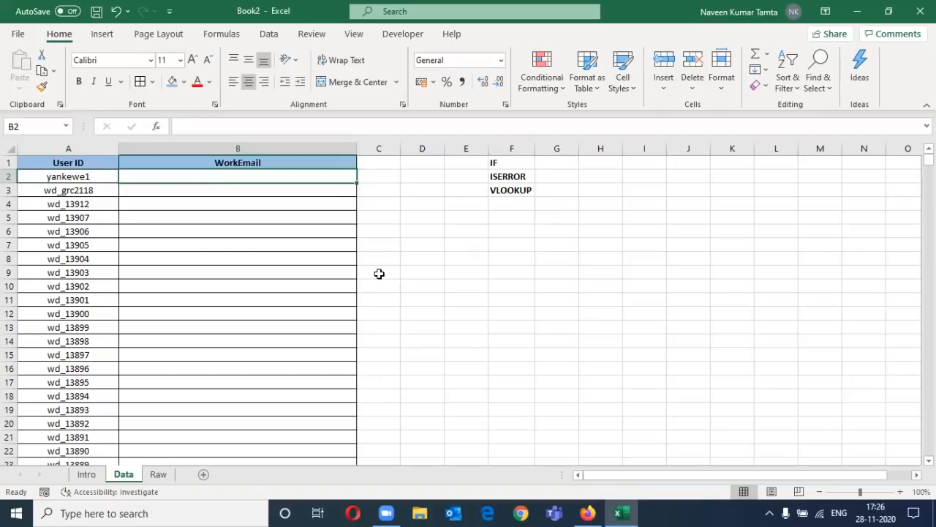
- Enter the syntax note =ISERROR(VALUE) as text in H2, beside the ISERROR label, and make it bold
key(Right)
key(Right)
key(Right)
key(Up)
key(Right)
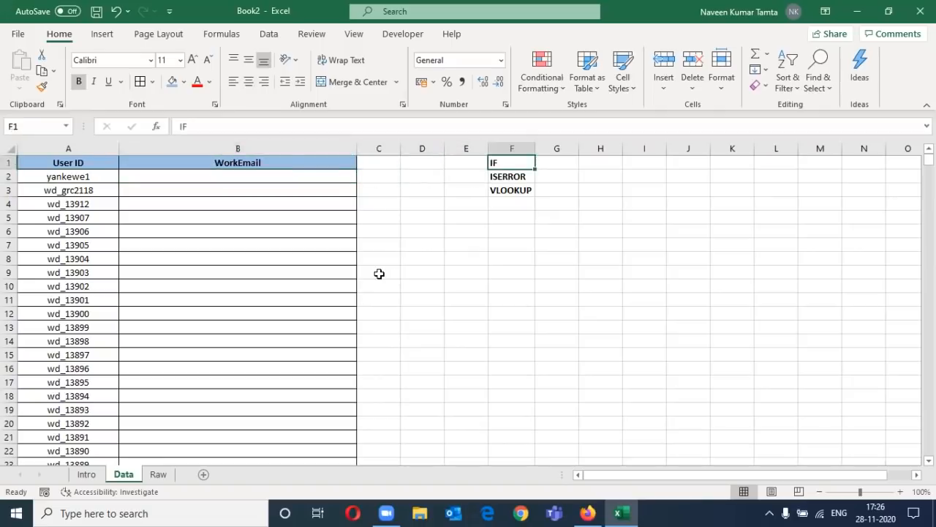
key(Down)
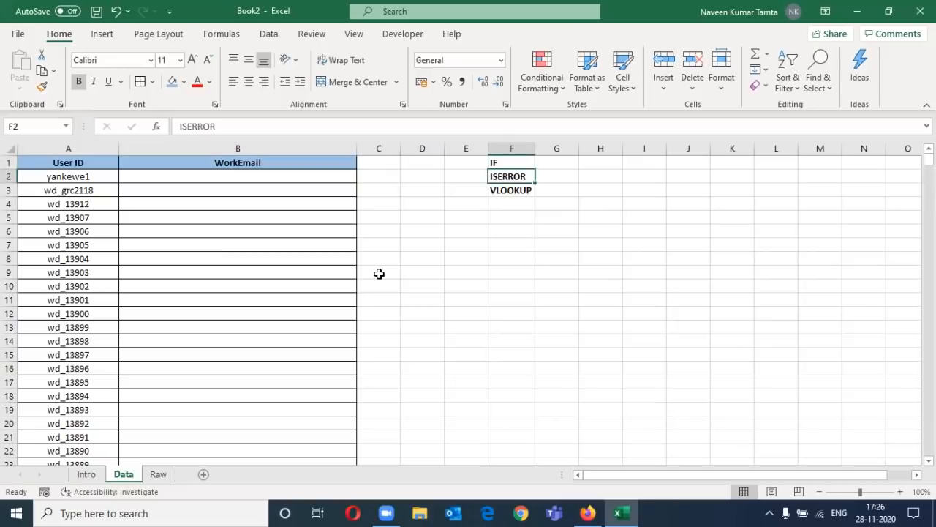
key(Right)
key(Right)
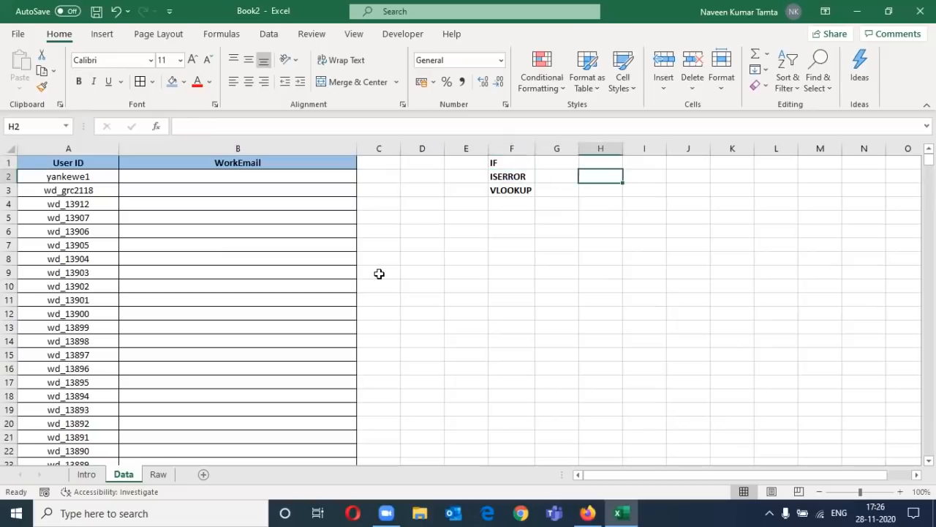
text('=ISERROR(VALUE))
key(Return)
key(Up)
key(ctrl+b)
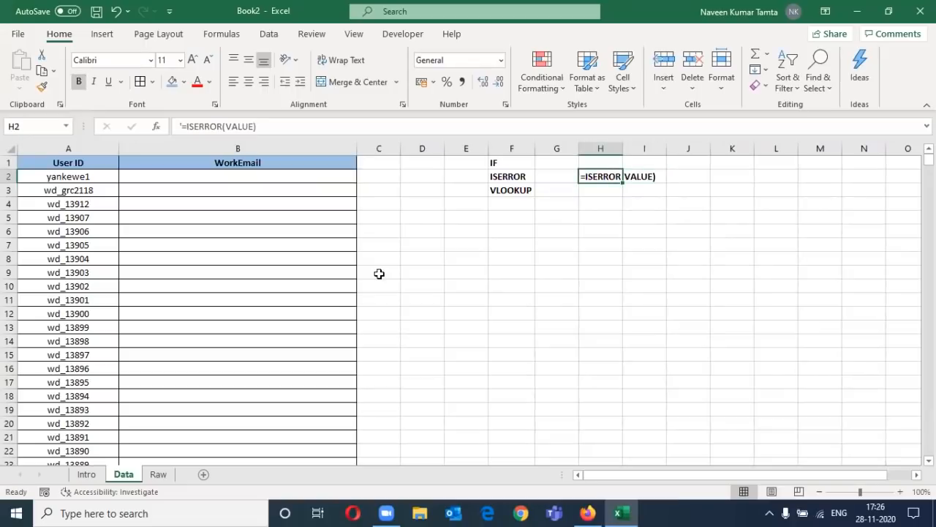
key(Left)
key(Left)
key(Right)
key(Right)
key(Left)
key(Left)
key(Left)
key(Left)
- Enter a first name as sample text in G6 and the same name as an unquoted formula in G7
key(Right)
key(Down)
key(Down)
key(Down)
key(Down)
key(Right)
key(Right)
key(Down)
key(Up)
text(Naveen)
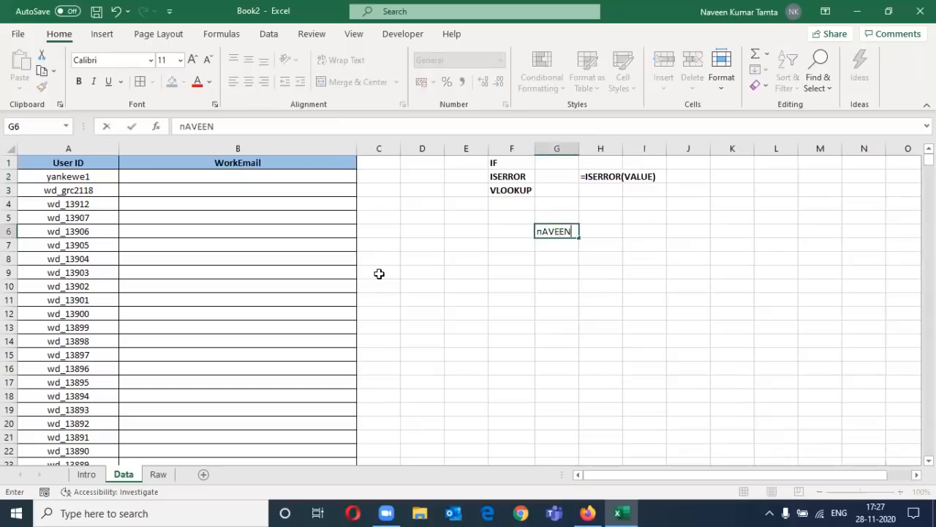
key(Return)
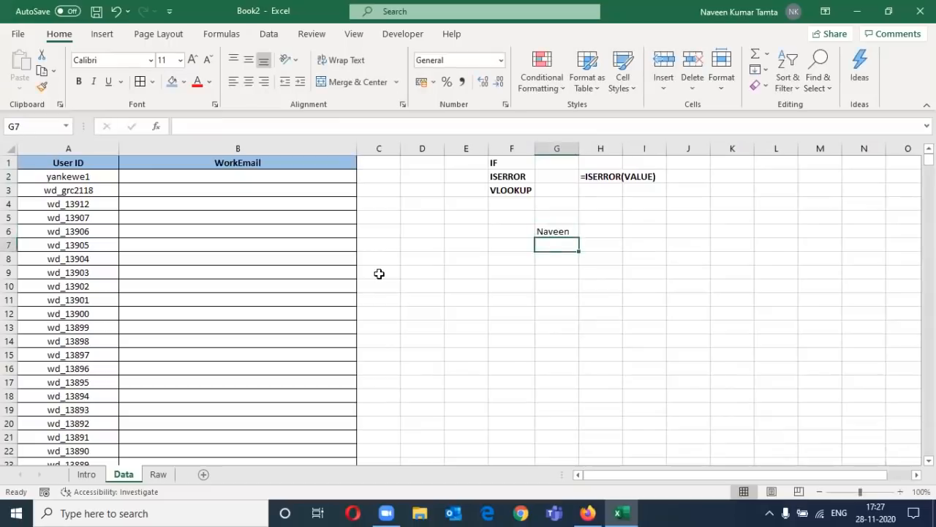
text(=naveen)
key(Return)
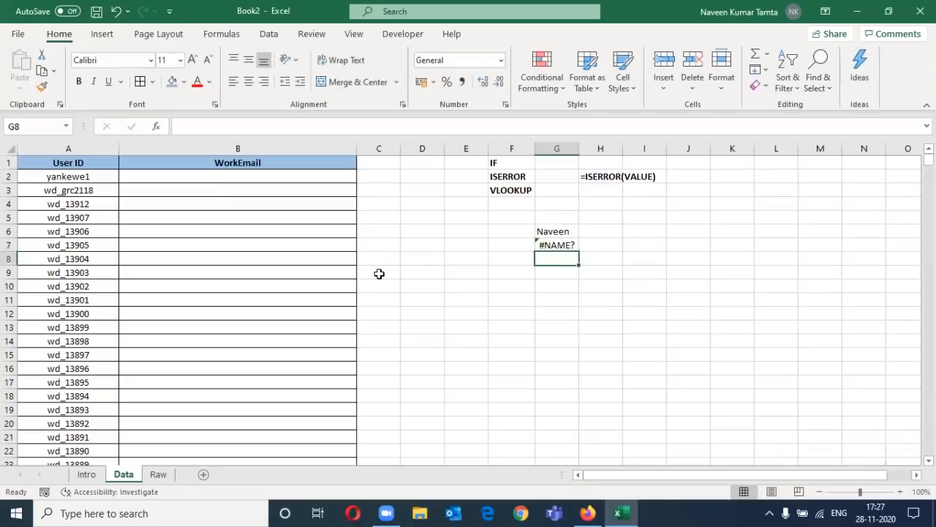
- Enter the sample numbers 1, 2 and 4 in cells G8 to G10
text(1)
key(Return)
text(2)
key(Return)
text(4)
key(Return)
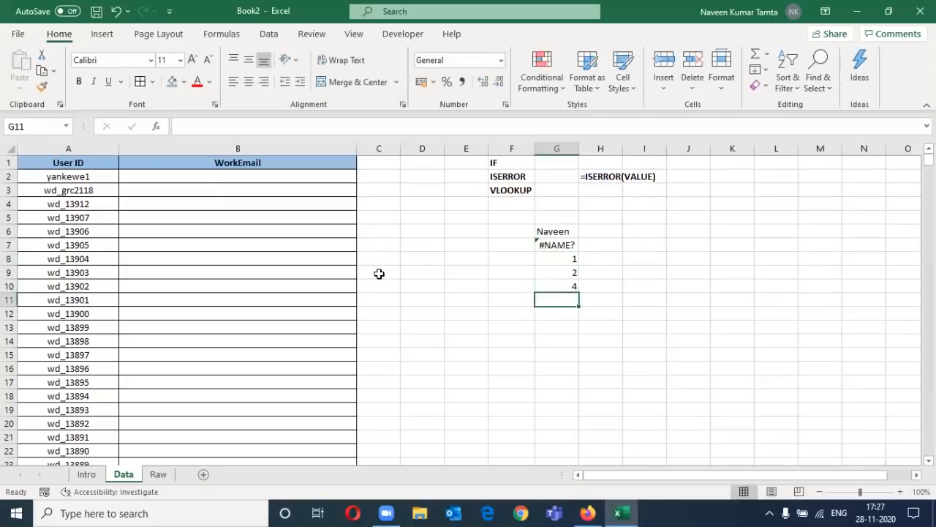
- Enter #N/A as a sample error value in cell G11
text(#)
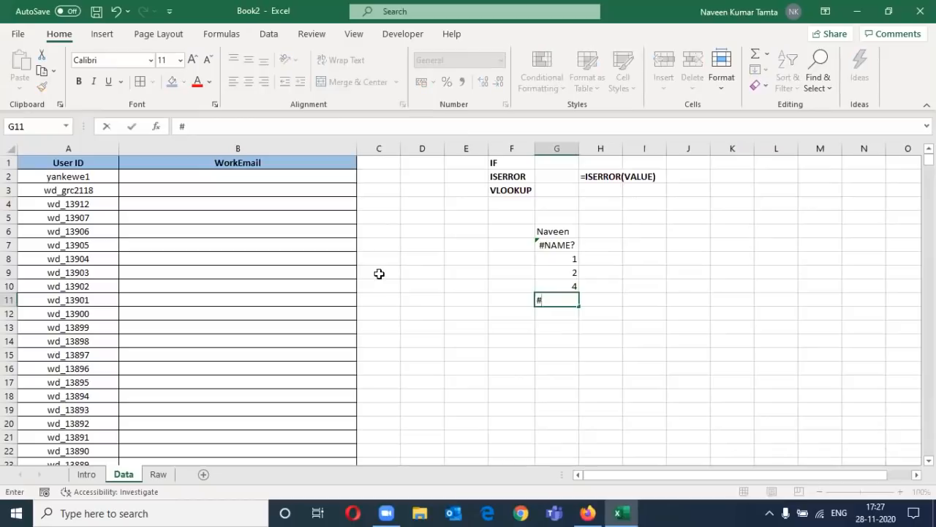
key(Return)
- Enter an ISERROR formula in H6 that tests the sample value in G6
key(Up)
key(Up)
key(Up)
key(Up)
key(Up)
key(Up)
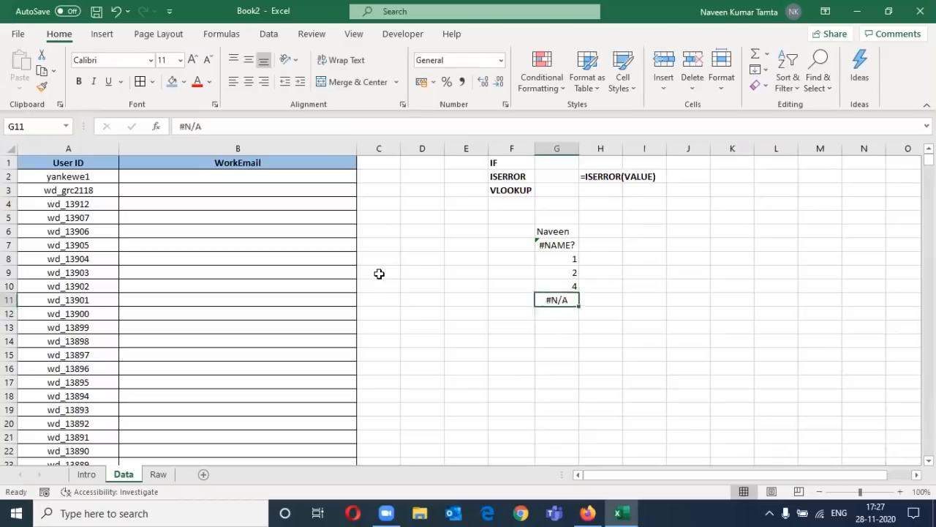
key(Right)
text(=is)
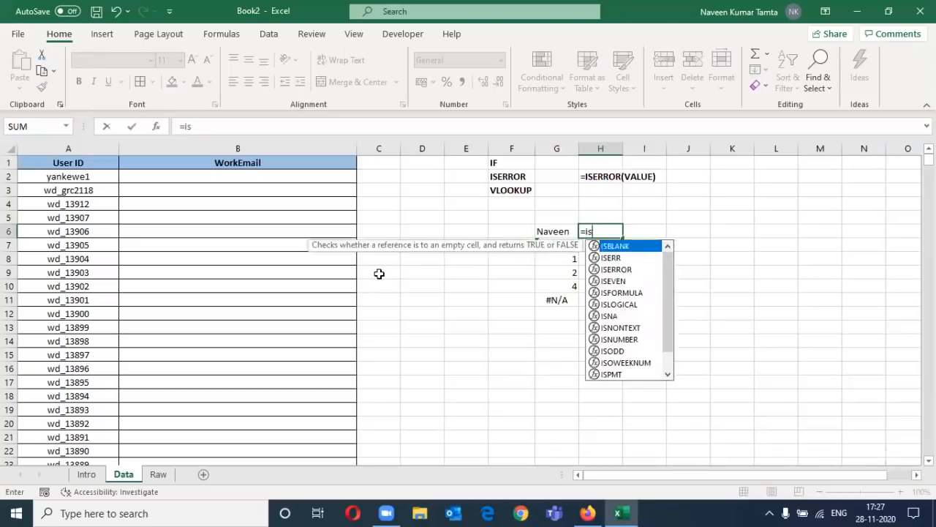
key(Down)
key(Down)
key(Tab)
key(Left)
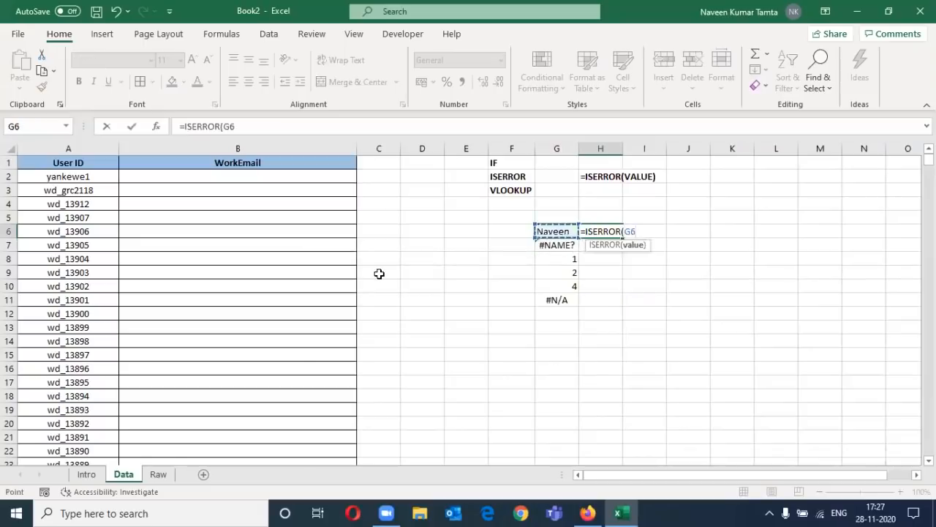
key(ctrl+Return)
- Fill the ISERROR formula from H6 down through H11 so every sample is tested
key(shift+Down)
key(shift+Down)
key(shift+Down)
key(shift+Down)
key(shift+Down)
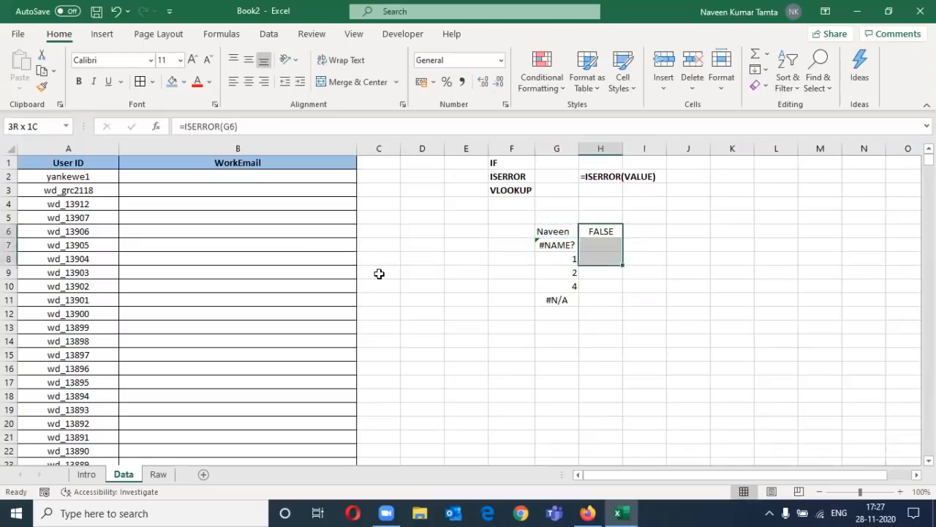
key(ctrl+d)
- Highlight the error rows G7:H7 and G11:H11 with the light blue fill colour
key(Down)
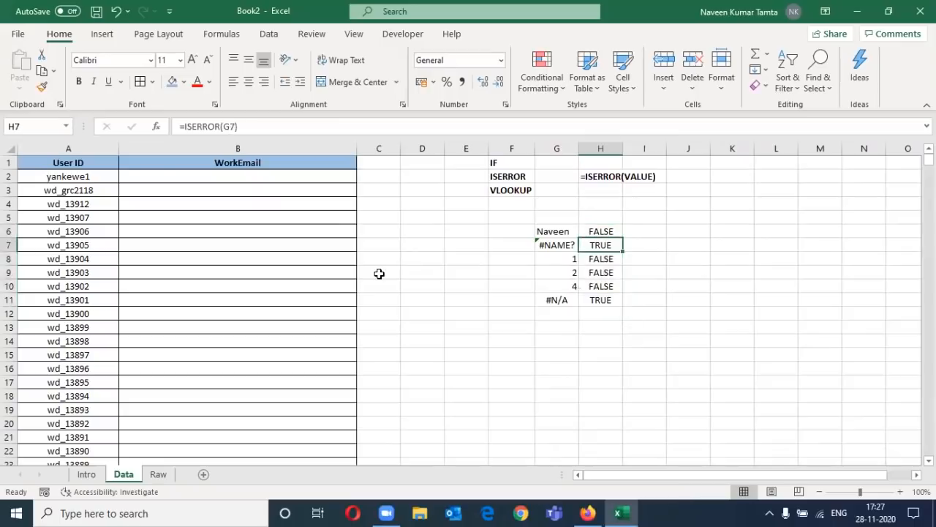
key(shift+Left)
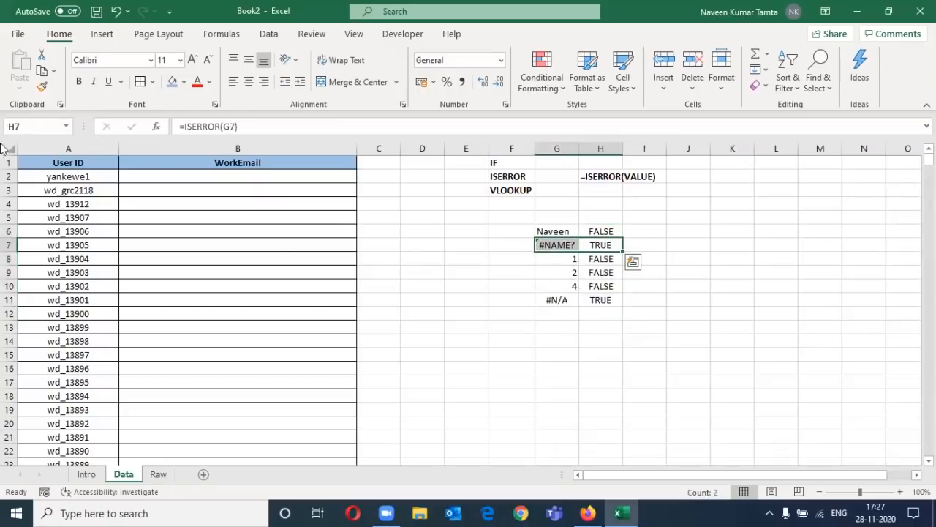
click(172, 82)
key(Down)
key(Down)
key(Down)
key(Down)
key(shift+Left)
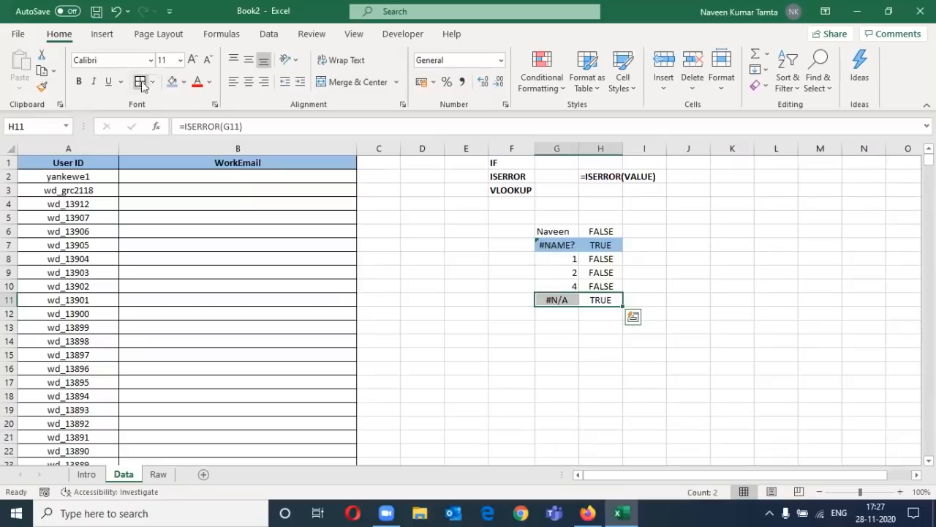
click(172, 82)
key(Up)
key(Up)
key(Up)
key(Up)
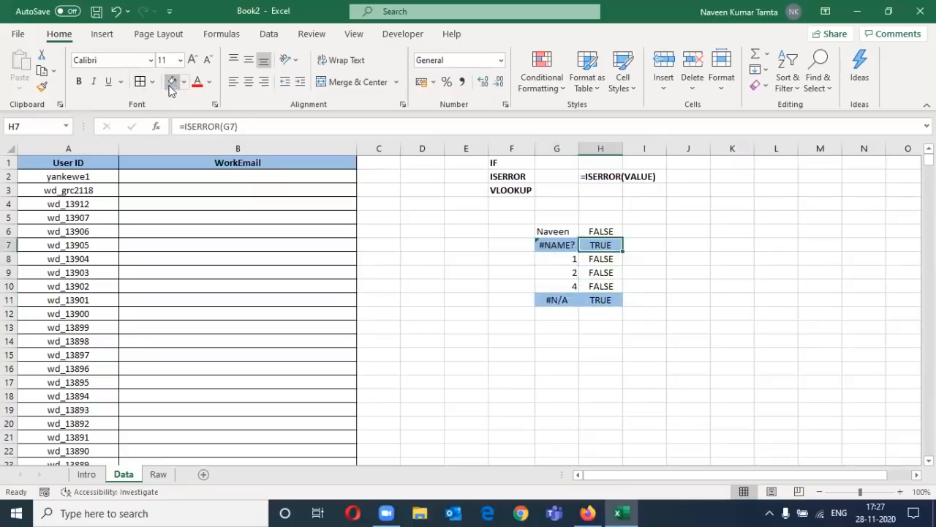
key(shift+Left)
key(Up)
key(shift+Left)
key(shift+Down)
key(shift+Down)
key(shift+Down)
key(shift+Down)
key(shift+Down)
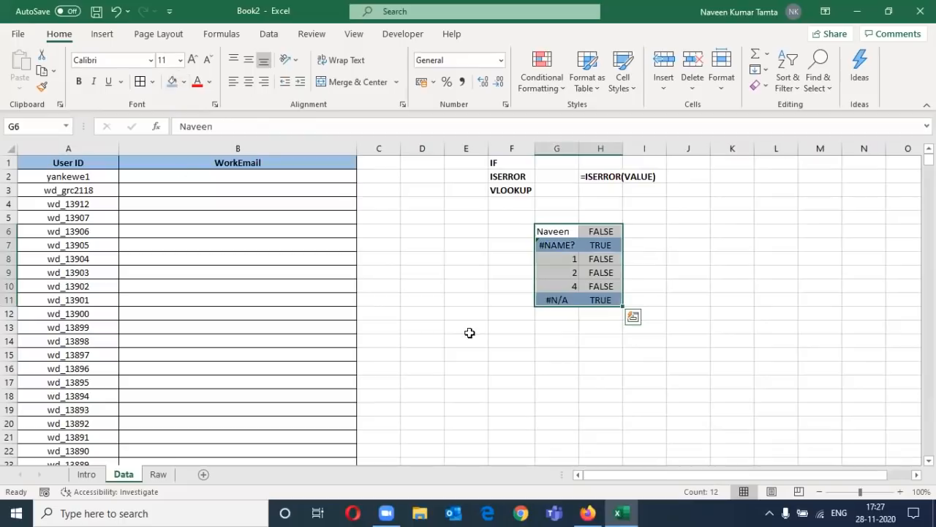
click(593, 234)
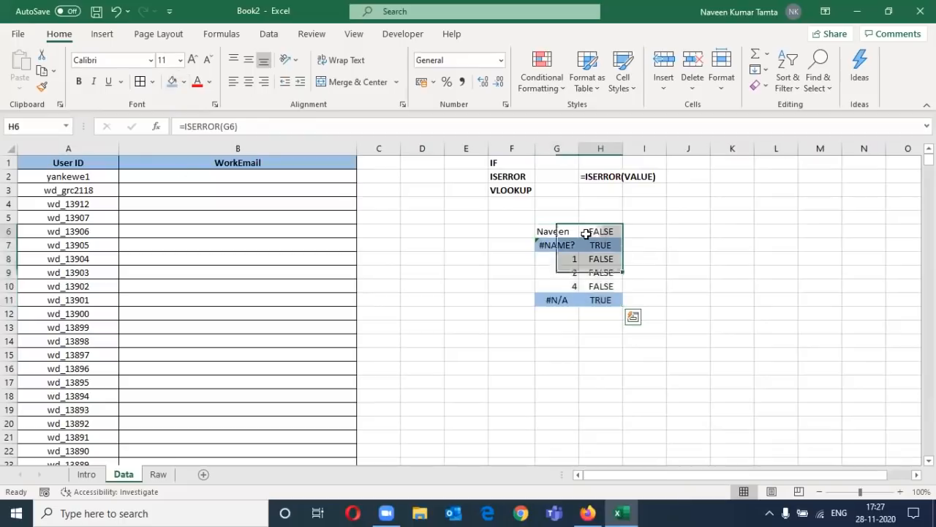
- Begin the WorkEmail formula in B2 with nested functions as =IF(ISERROR(VLOOKUP(
click(200, 176)
text(=if()
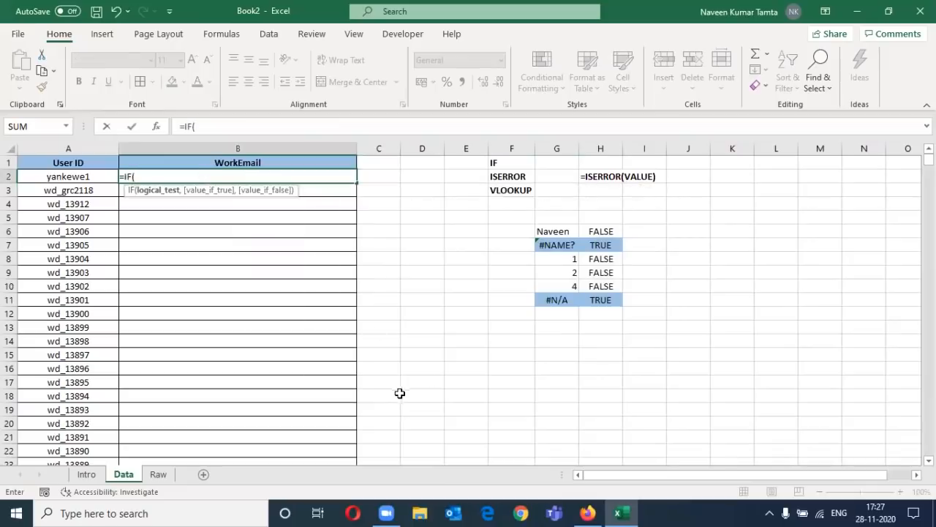
text(is)
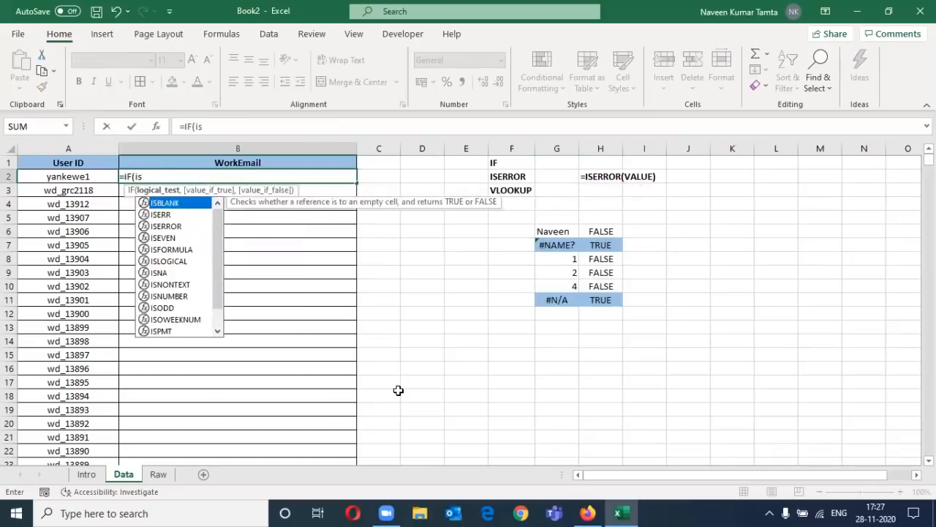
key(Down)
key(Down)
key(Tab)
text(vl)
key(Tab)
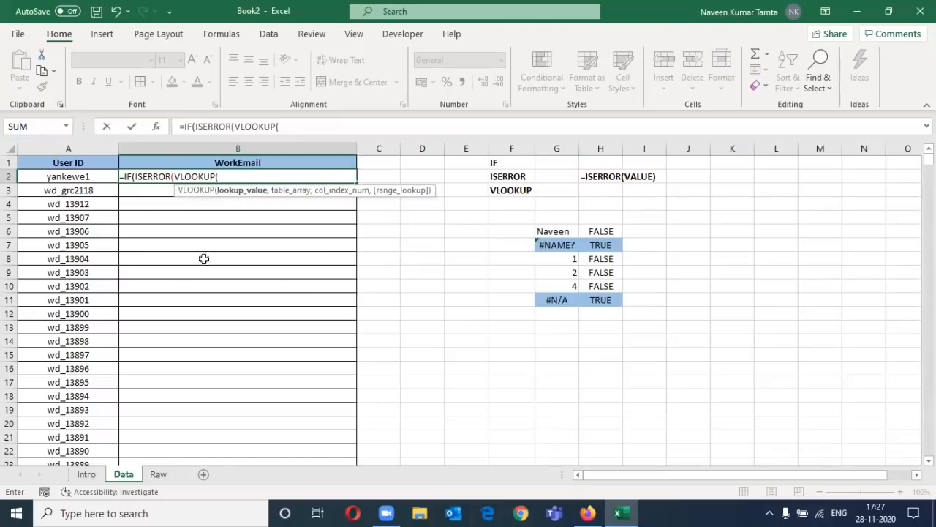
- Use the user ID in A2 as the VLOOKUP's lookup value, locking its column as $A2
click(81, 177)
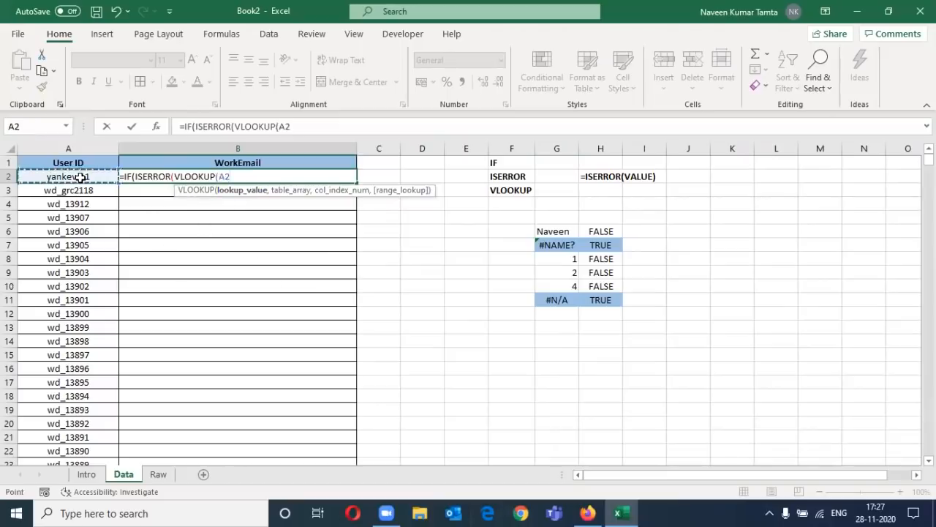
key(F4)
key(F4)
key(F4)
text(,)
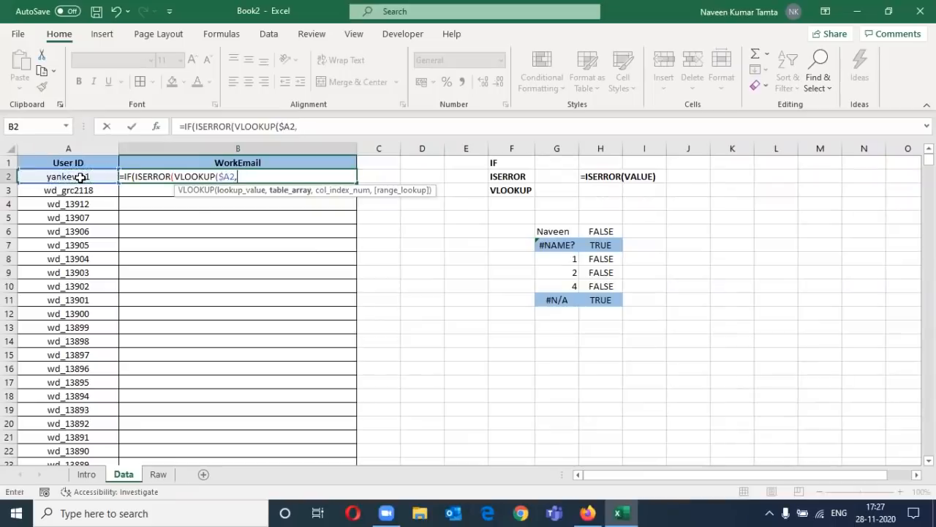
- Set the VLOOKUP's table array to Raw!$A:$C, with column index 3 and match type 0
click(158, 474)
drag(71, 142, 330, 162)
key(F4)
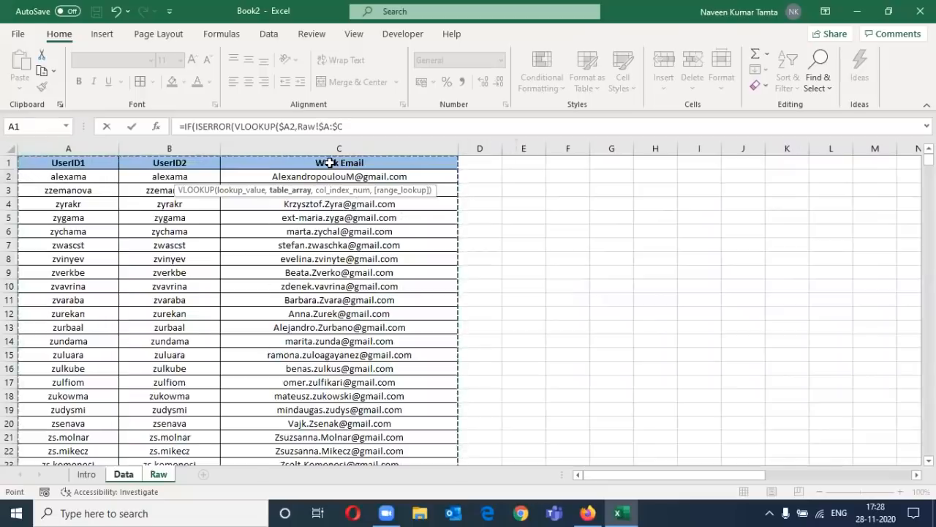
text(,3,0)
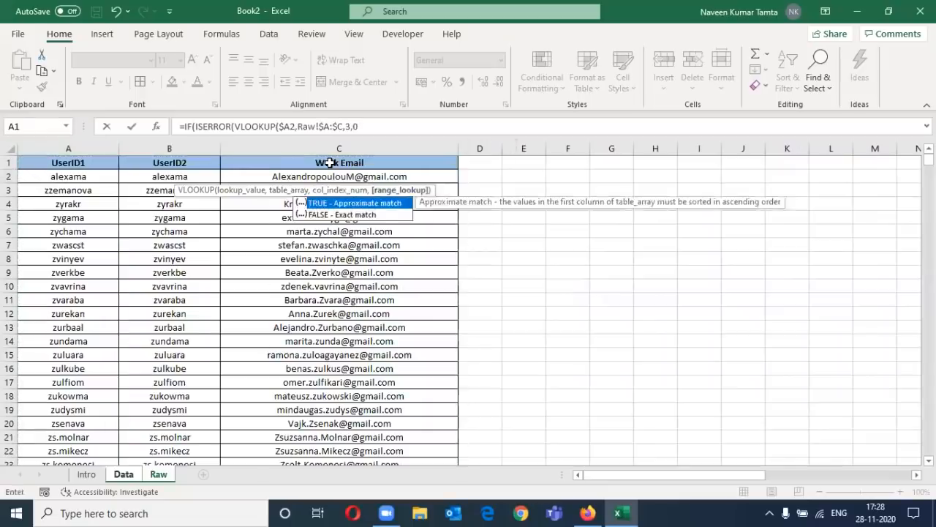
- Complete the IF's logical test by comparing with =true and closing ISERROR, ready for the value-if-true argument
text()=t)
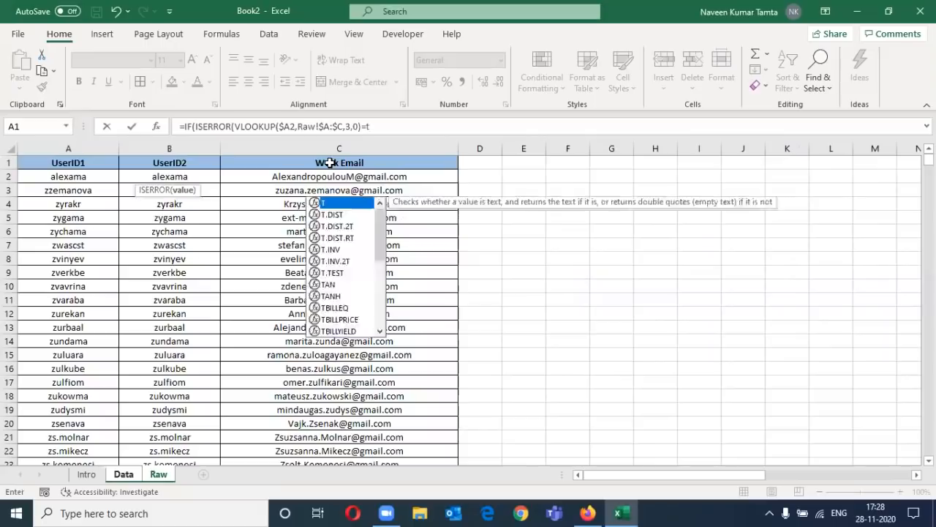
text(rue))
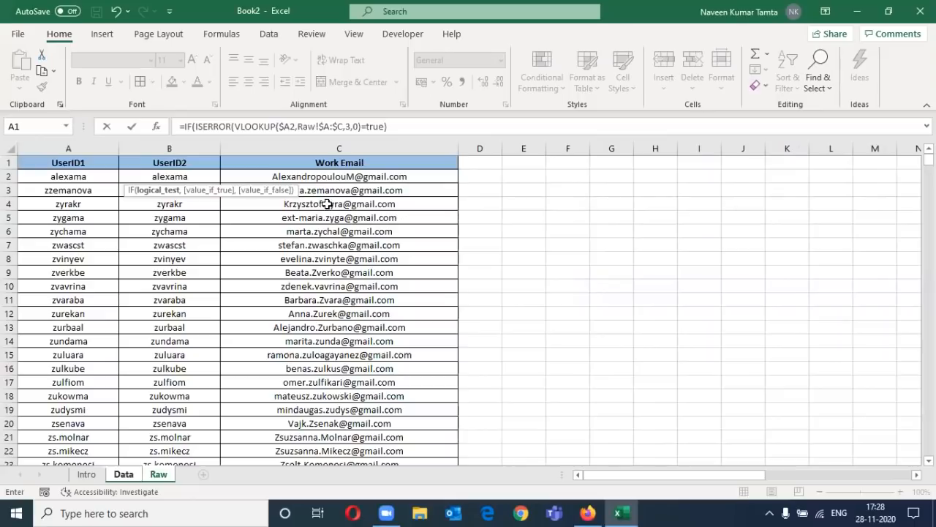
click(408, 126)
text(,)
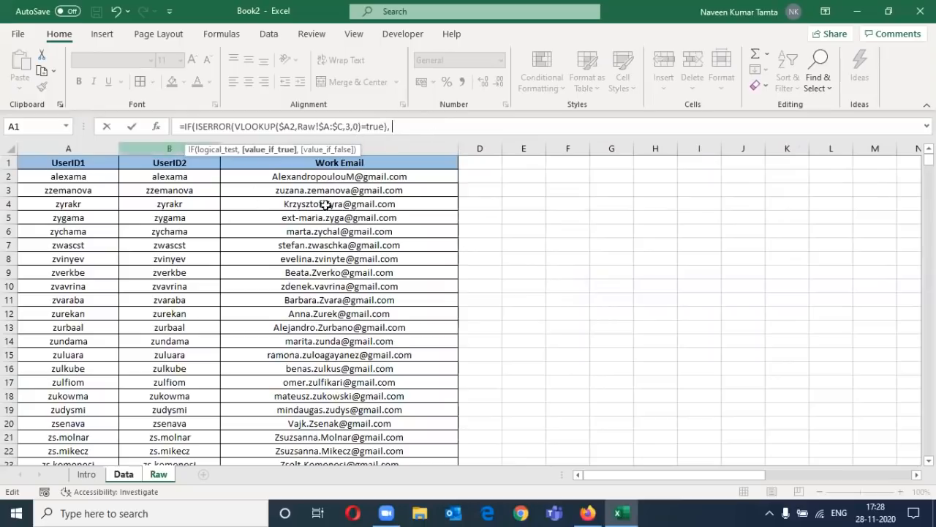
- Start a second VLOOKUP as the value-if-true argument, with Data!$A2 as its lookup value
text(vl)
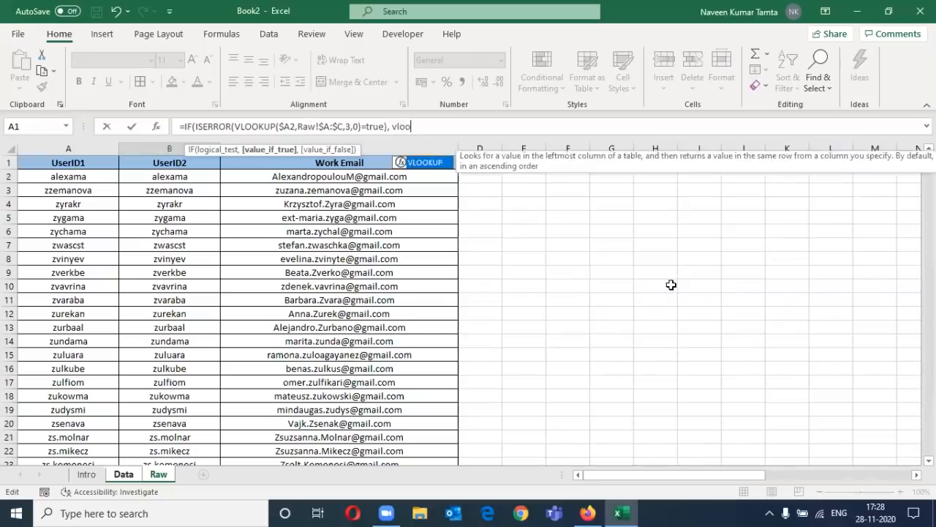
text(oo)
key(Tab)
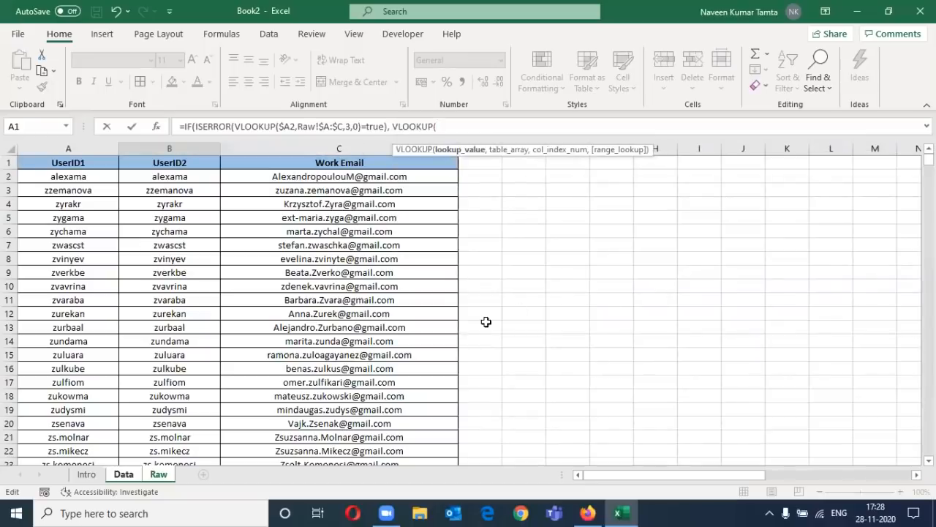
click(125, 475)
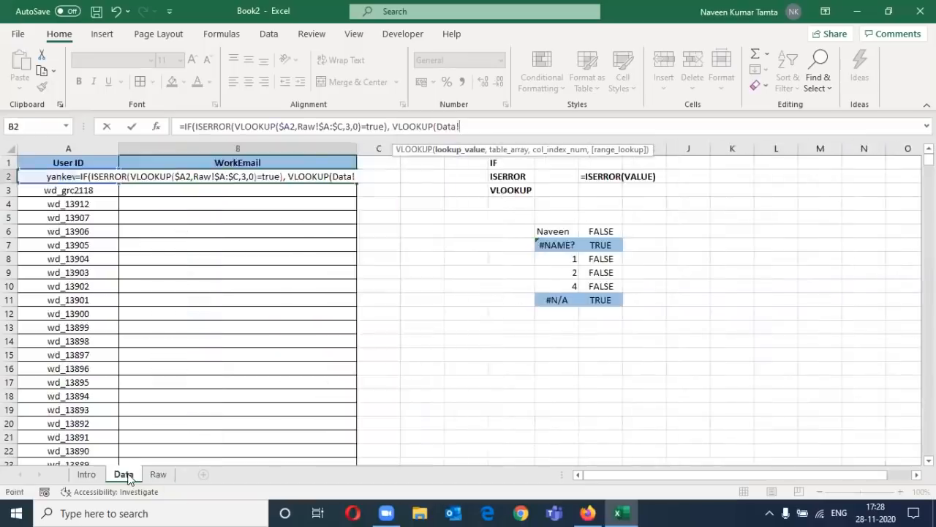
click(49, 176)
key(F4)
key(F4)
key(F4)
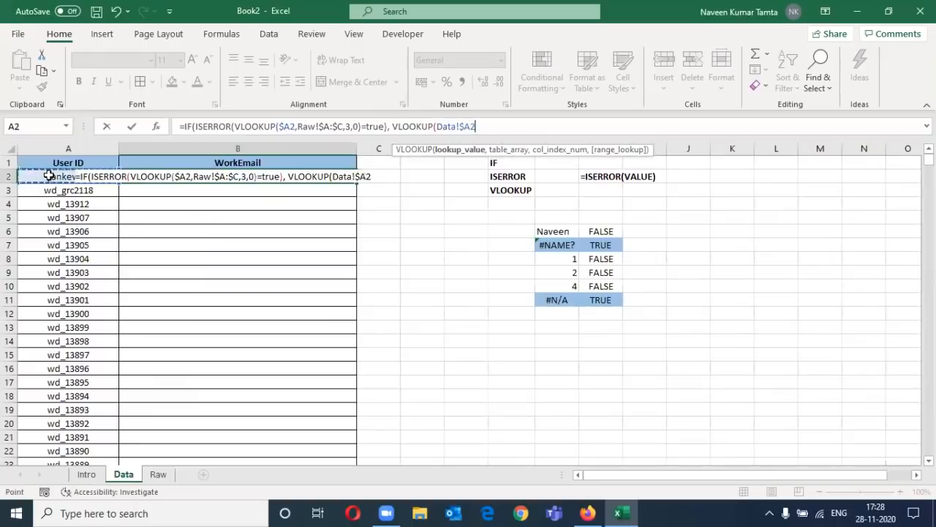
text(,)
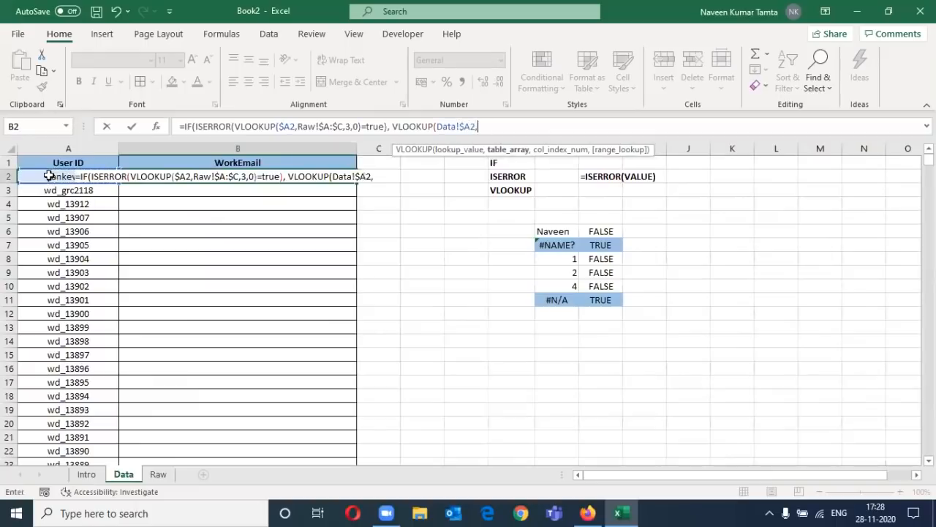
- Complete the second VLOOKUP with table array Raw!$B:$C, column index 2 and match type 0
click(154, 477)
drag(185, 148, 185, 142)
key(F4)
text(,2,)
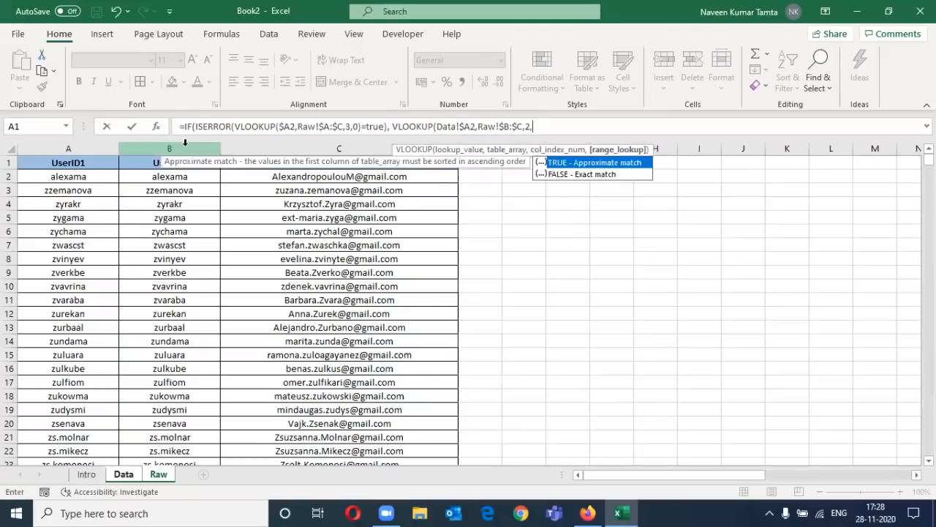
text(0),)
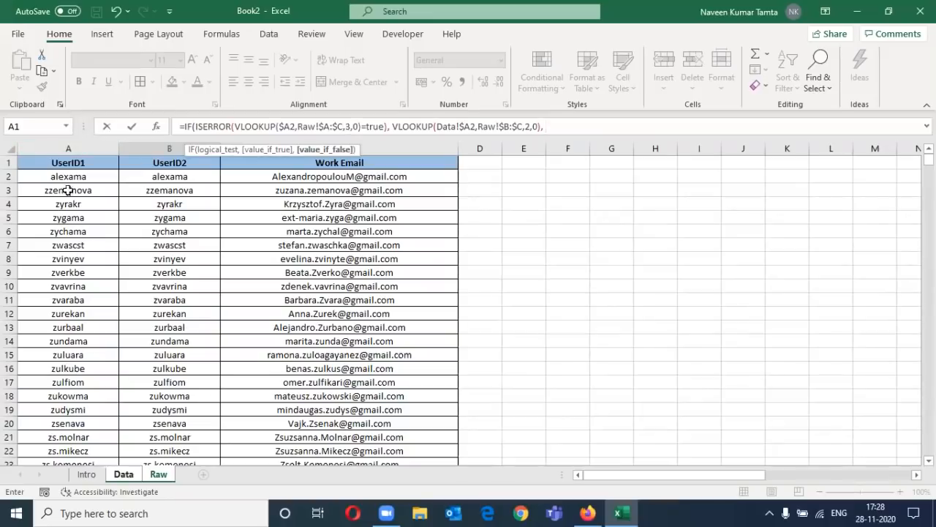
- Copy the first VLOOKUP($A2,Raw!$A:$C,3,0) into the value-if-false argument, then close and commit the B2 formula
click(236, 126)
key(shift+Right)
key(shift+Right)
key(shift+Right)
key(shift+Right)
key(shift+Right)
key(shift+Right)
key(shift+Right)
key(shift+Right)
key(shift+Right)
key(shift+Right)
key(shift+Right)
key(shift+Right)
key(shift+Right)
key(shift+Right)
key(shift+Right)
key(shift+Right)
key(shift+Right)
key(shift+Right)
key(shift+Right)
key(shift+Right)
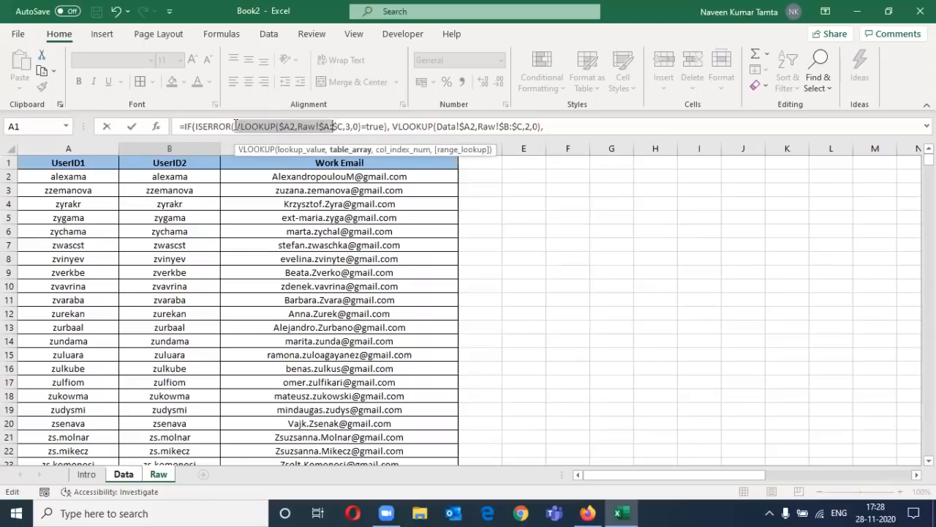
key(shift+Right)
key(shift+Right)
key(shift+Right)
key(shift+Right)
key(shift+Right)
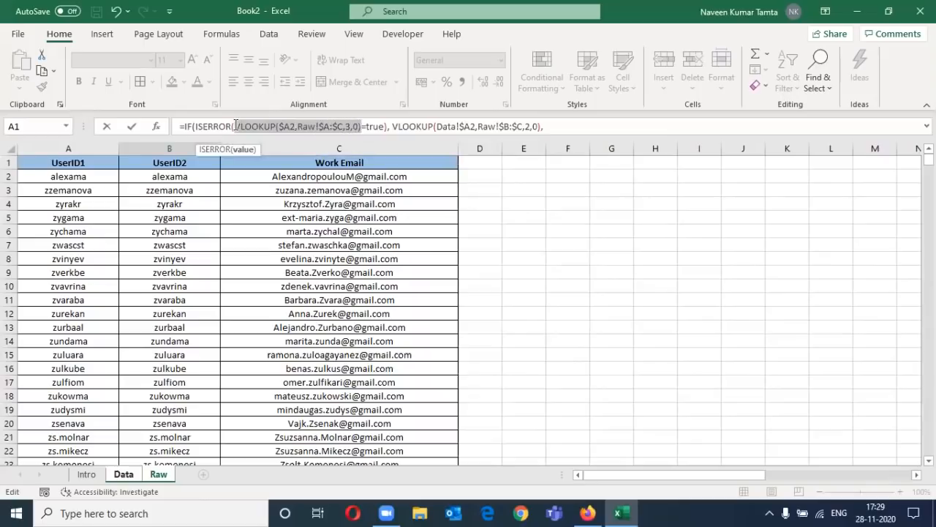
key(ctrl+c)
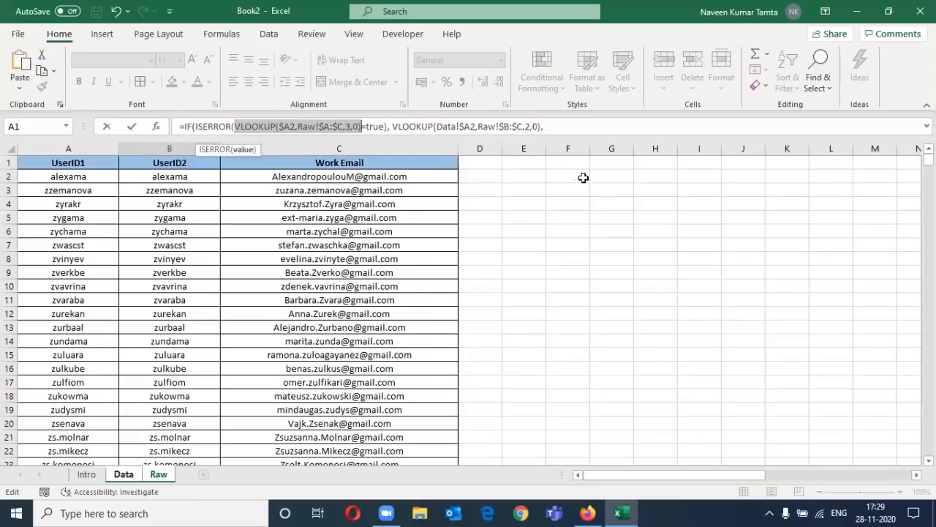
click(563, 125)
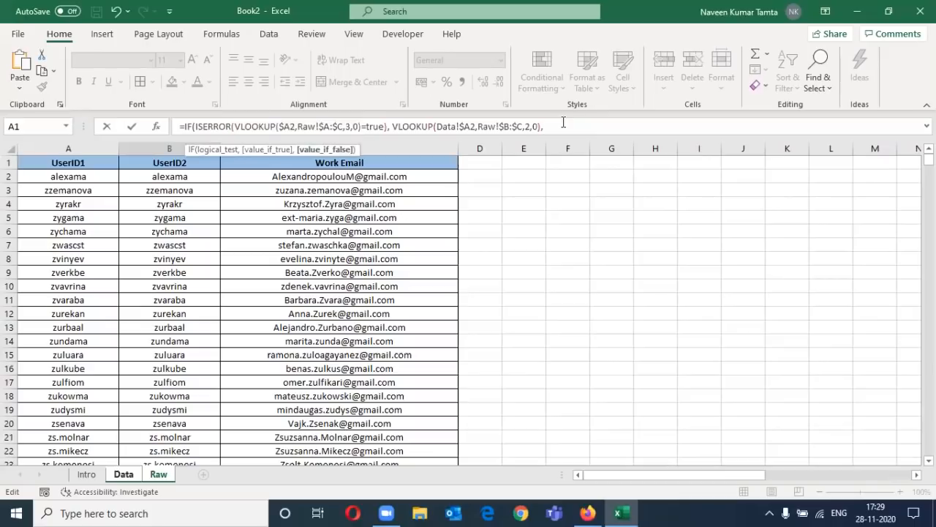
key(ctrl+v)
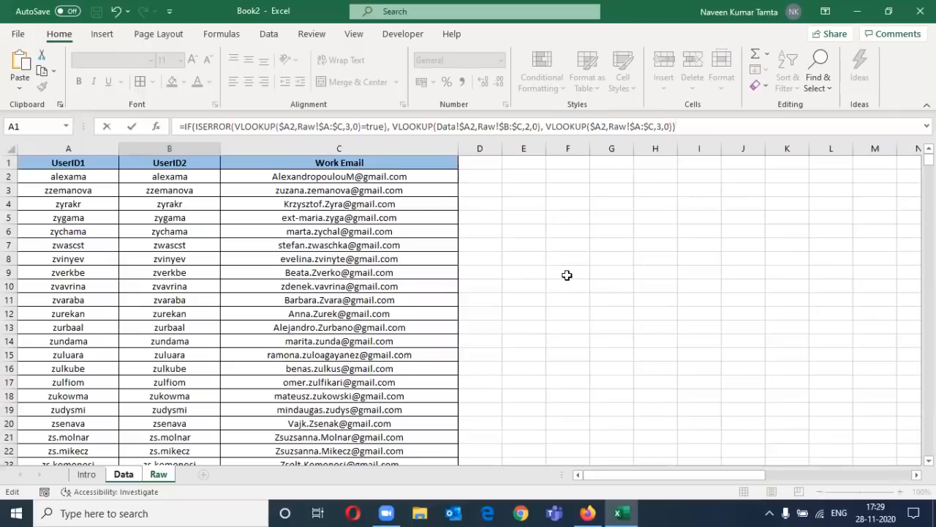
key(Return)
- Fill the B2 formula down the whole WorkEmail column beside the user IDs
key(Up)
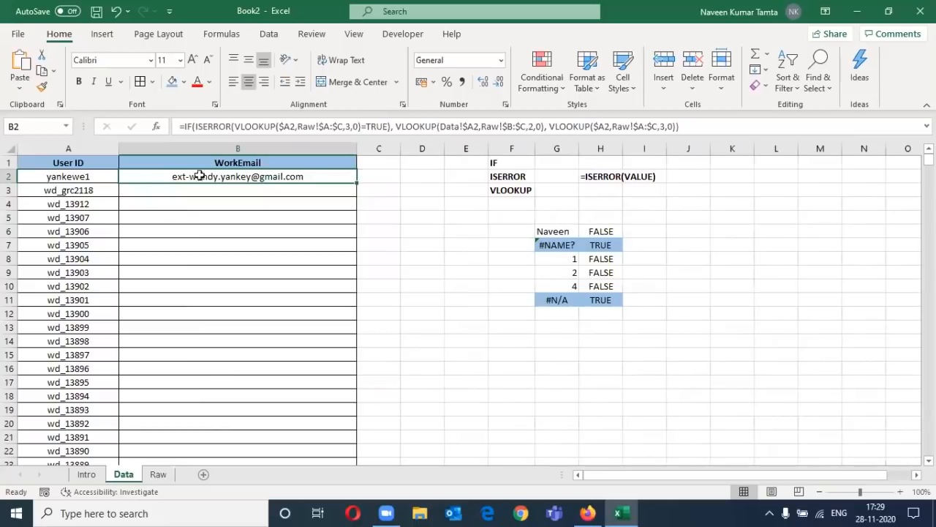
double_click(360, 187)
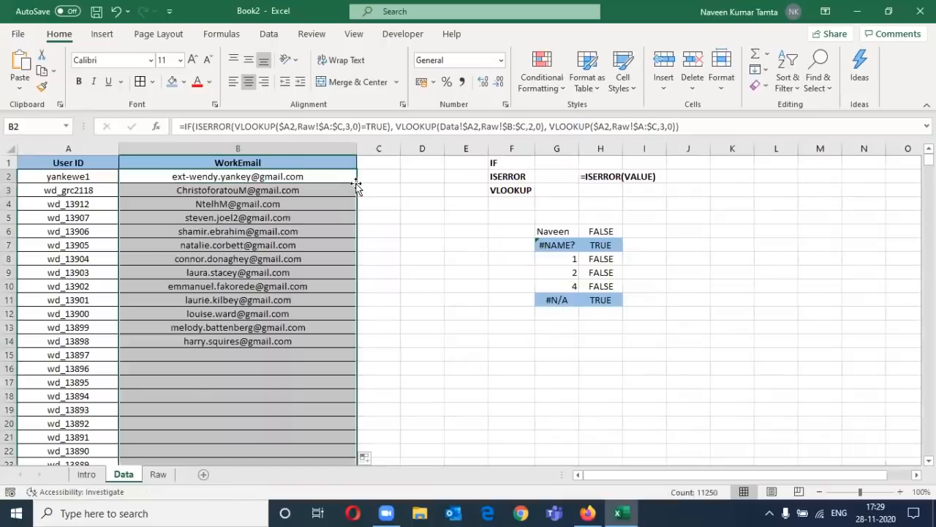
- Review the filled WorkEmail column from its first to its last row
key(Left)
key(Right)
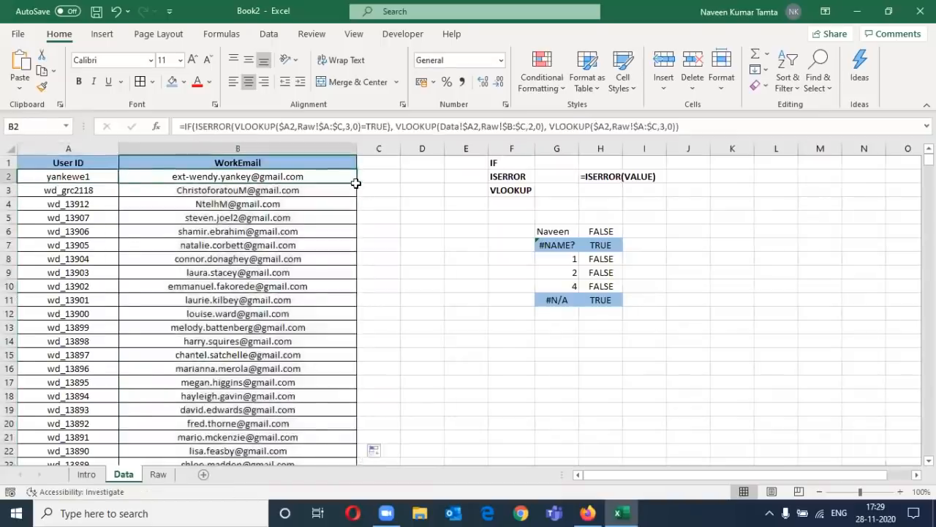
key(ctrl+Down)
key(ctrl+shift+Up)
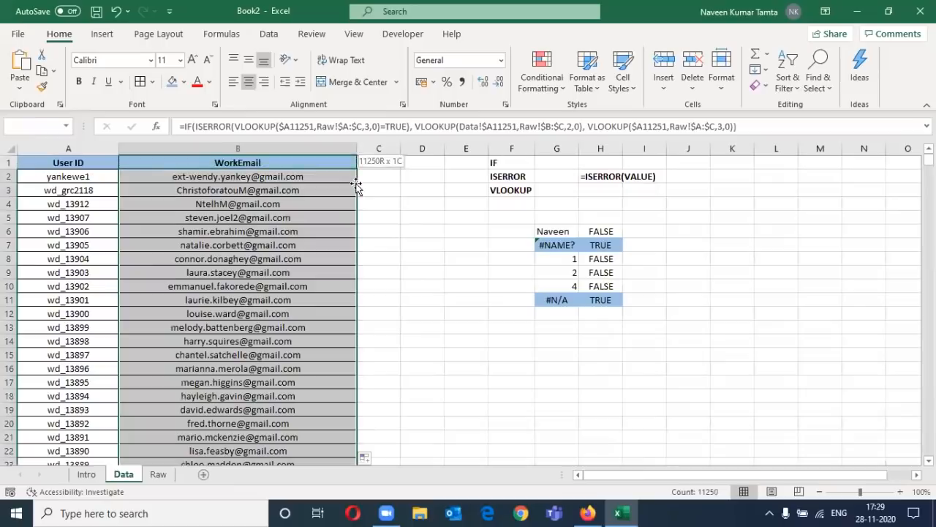
click(248, 381)
- Turn on filters for the header row and search the WorkEmail filter values for #N/A
key(ctrl+Up)
key(Down)
key(Up)
key(alt+d)
key(f)
key(f)
key(alt+Down)
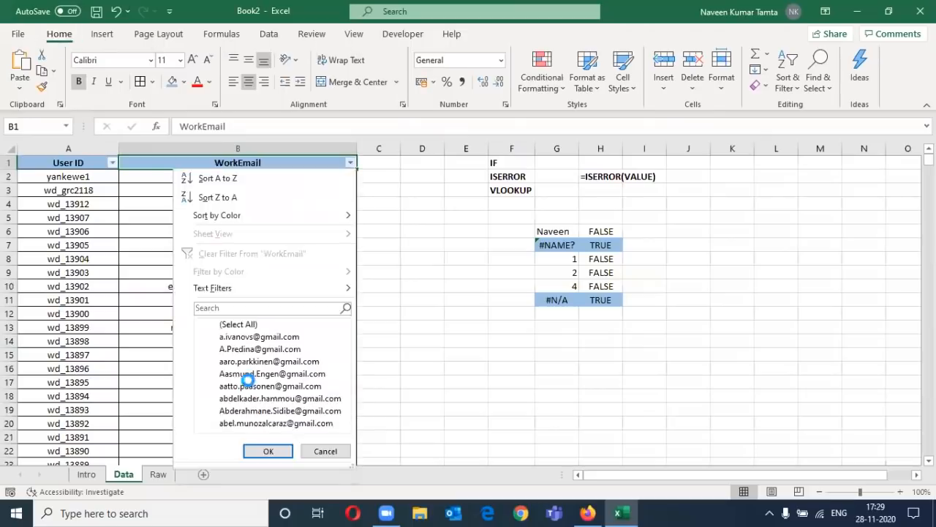
text(#N/A)
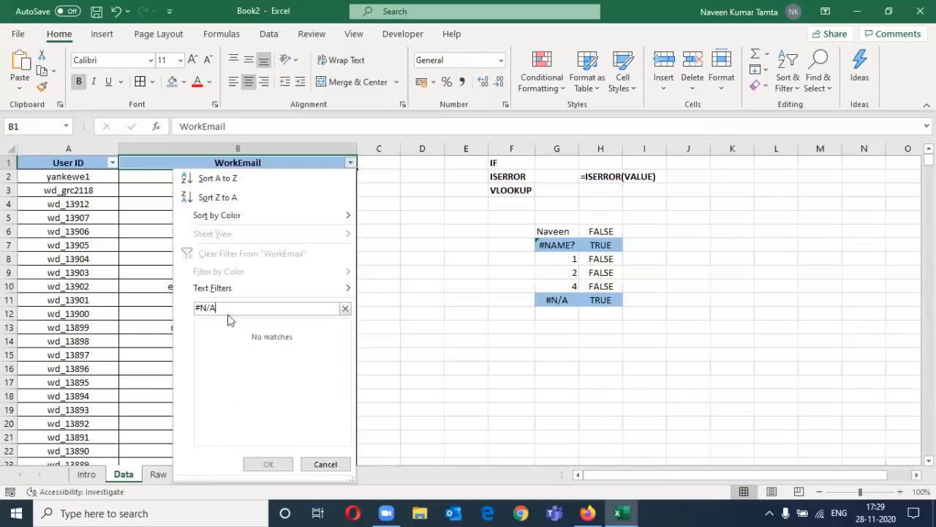
- Clear the WorkEmail filter search and remove the filters from the header row
key(BackSpace)
key(BackSpace)
key(BackSpace)
key(BackSpace)
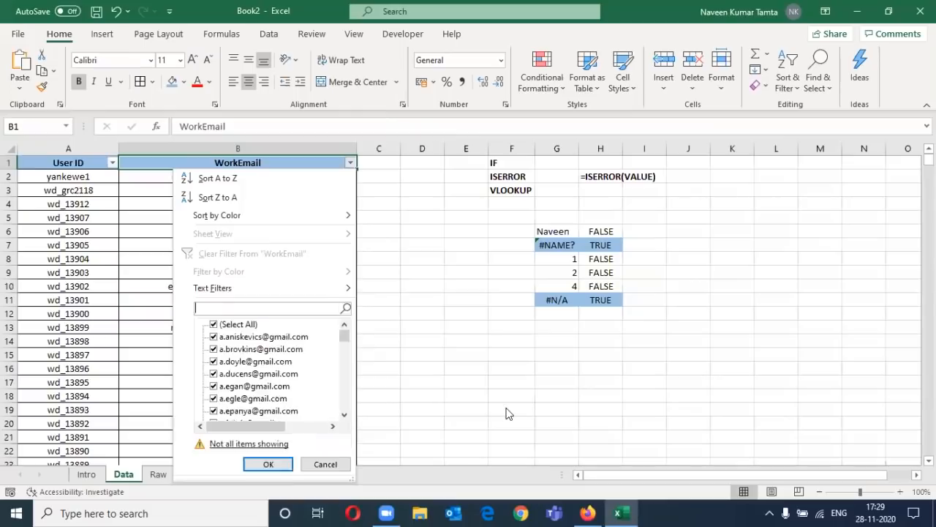
key(Escape)
key(Left)
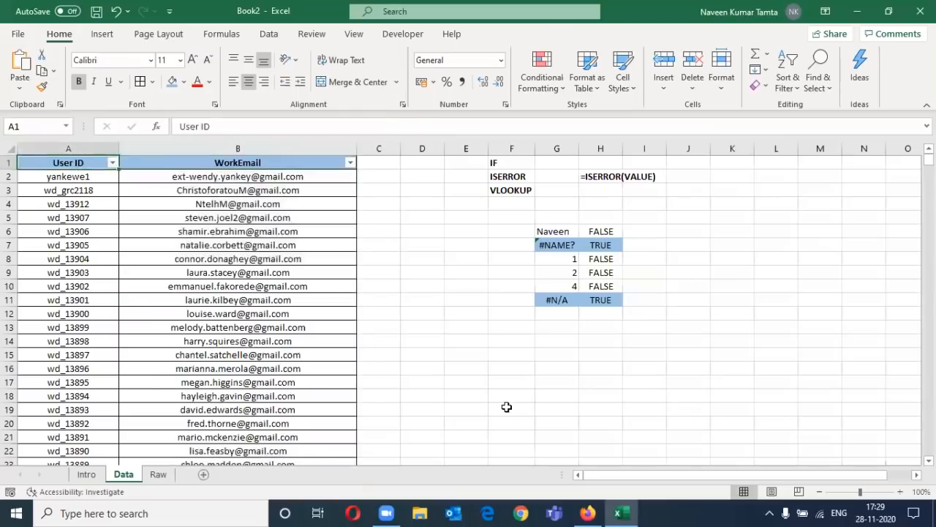
key(ctrl+shift+l)
- Add the header Check in C1, beside the WorkEmail column
key(Down)
key(Right)
key(Right)
key(Left)
key(Left)
key(Right)
key(Right)
key(Up)
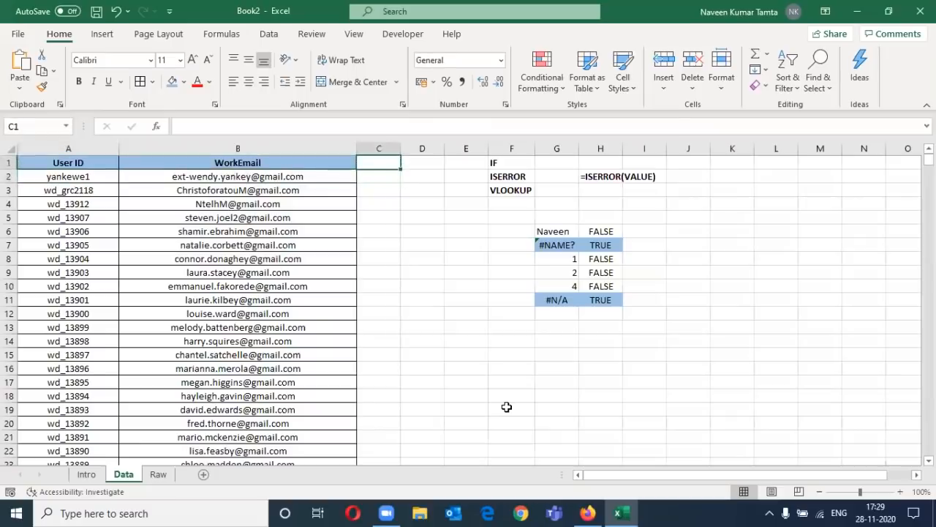
text(Check)
key(Return)
- Start a VLOOKUP formula in C2 with $A2 as its lookup value
text(=vl)
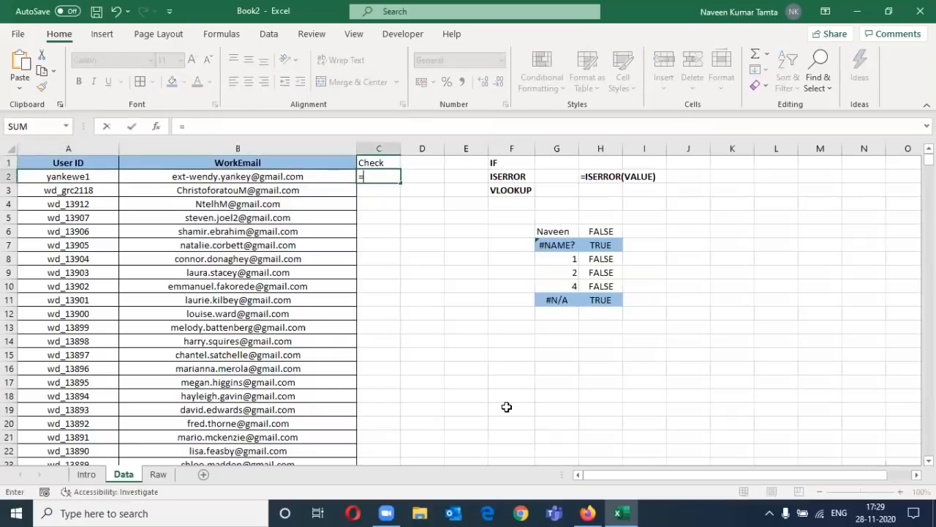
key(Tab)
key(Left)
key(Left)
key(F4)
key(F4)
key(F4)
text(,)
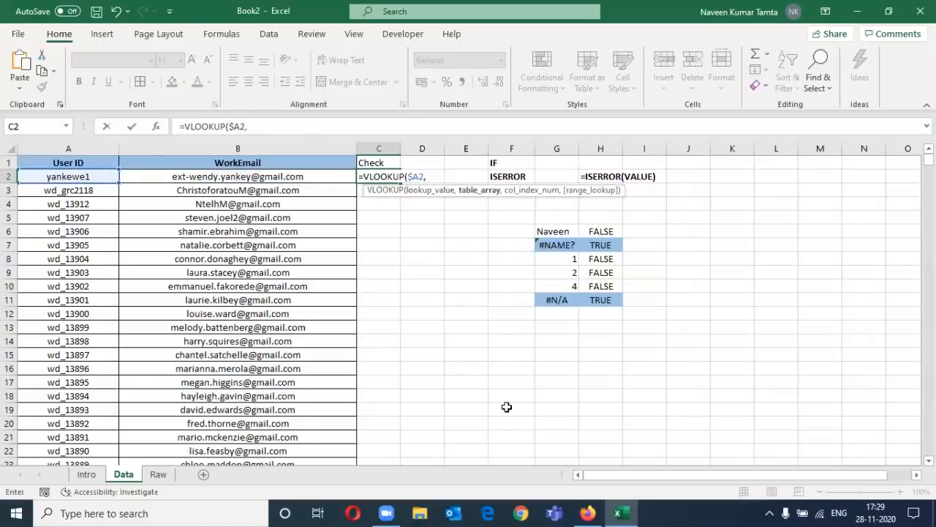
- Complete the C2 VLOOKUP with table array Raw!A:C, column index 3 and match type 0
key(ctrl+Page_Down)
key(ctrl+space)
key(shift+Right)
key(shift+Right)
text(,3,0)
key(Return)
key(Up)
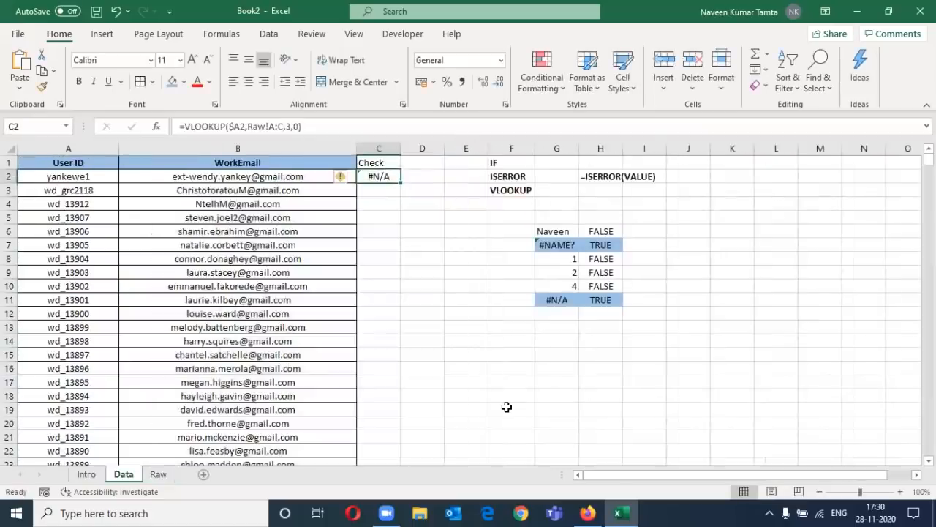
- Fill the C2 VLOOKUP down the Check column to row 25
key(shift+Down)
key(shift+Down)
key(shift+Down)
key(shift+Down)
key(shift+Down)
key(shift+Down)
key(shift+Down)
key(shift+Down)
key(shift+Down)
key(shift+Down)
key(shift+Down)
key(shift+Down)
key(shift+Down)
key(shift+Down)
key(shift+Down)
key(shift+Down)
key(shift+Down)
key(shift+Down)
key(shift+Down)
key(shift+Down)
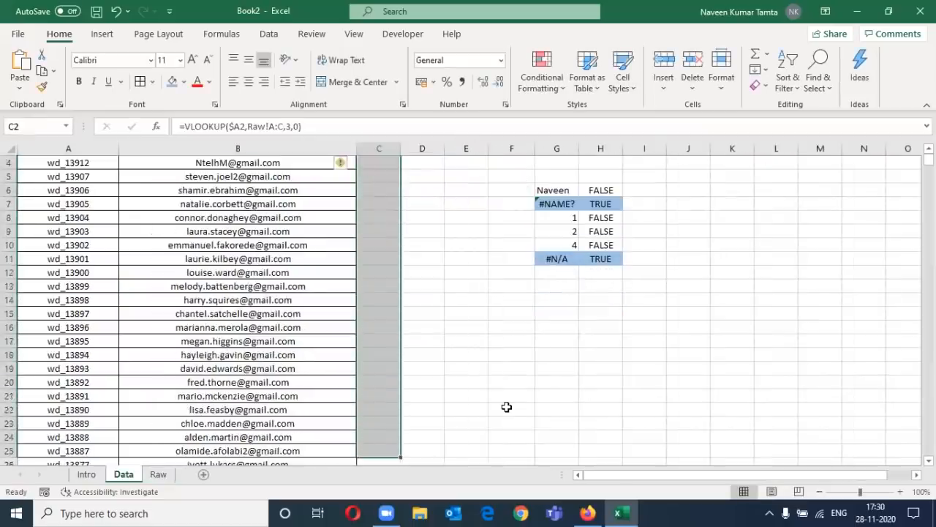
key(ctrl+d)
key(ctrl+Up)
key(Down)
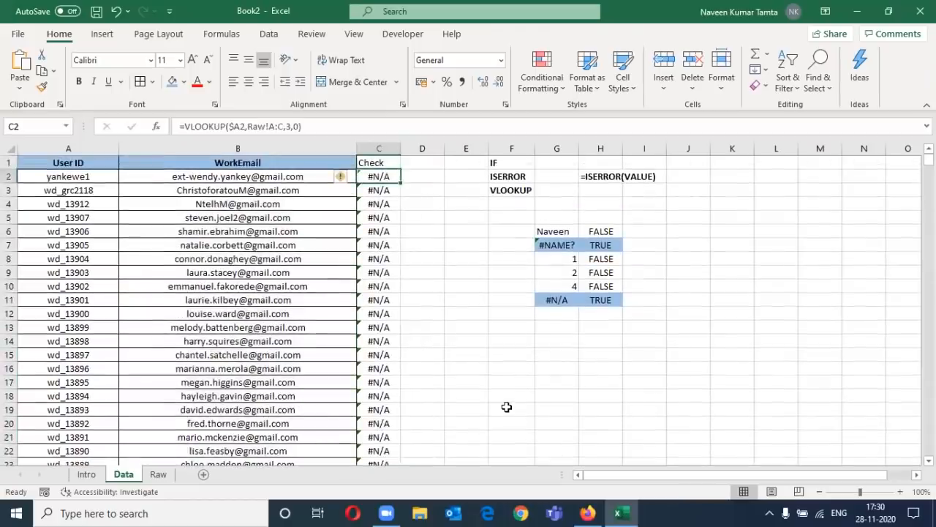
- Copy the user ID from Data!A2 and search Raw's UserID1 column for it
key(Left)
key(Left)
key(ctrl+c)
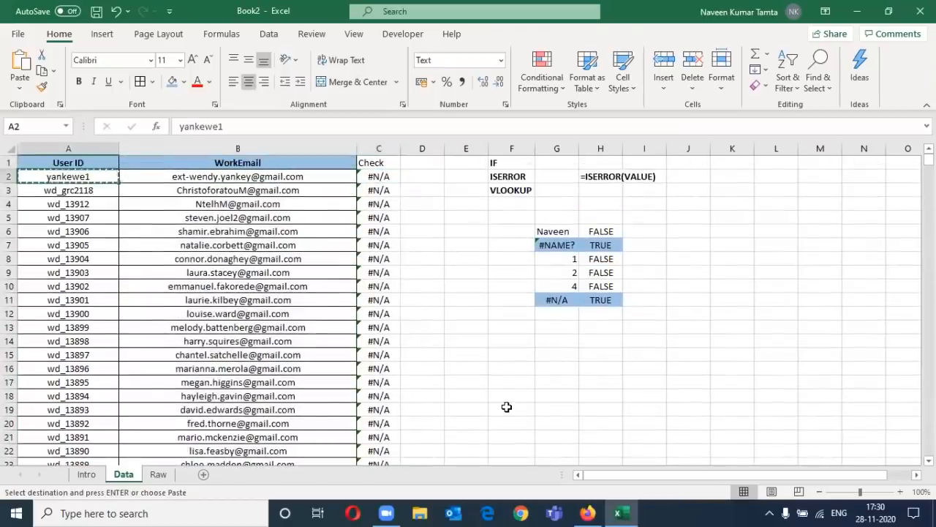
key(ctrl+Page_Down)
key(ctrl+shift+Down)
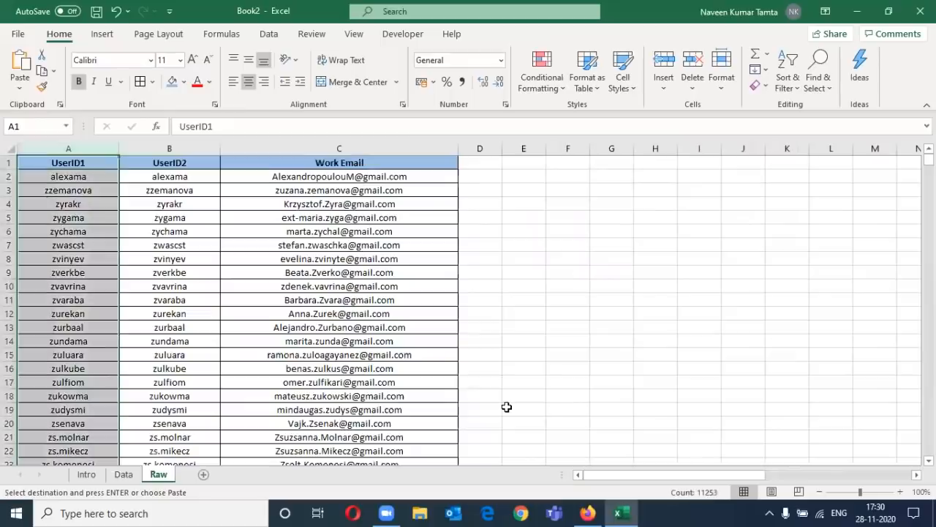
key(ctrl+f)
key(ctrl+v)
key(Return)
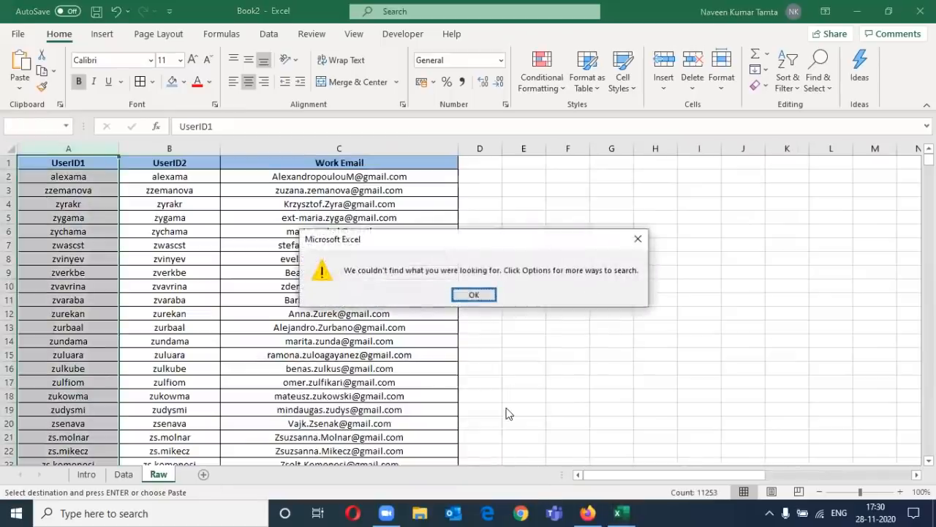
key(Return)
key(Escape)
- Copy the user ID from Data!A11 and search Raw's UserID2 column for it
key(ctrl+Page_Up)
key(Down)
key(Up)
key(Down)
key(Down)
key(Down)
key(Down)
key(Down)
key(Down)
key(Down)
key(Down)
key(Down)
key(ctrl+c)
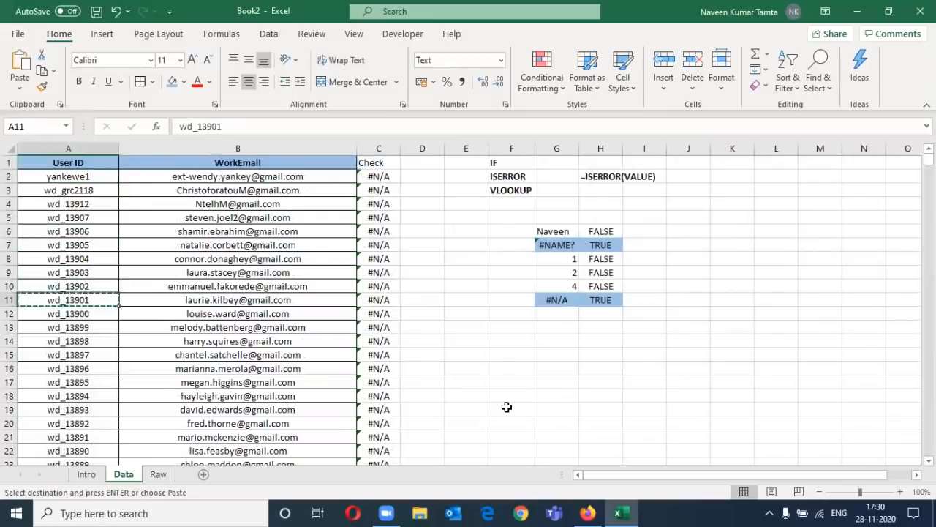
key(ctrl+Page_Down)
key(ctrl+shift+Down)
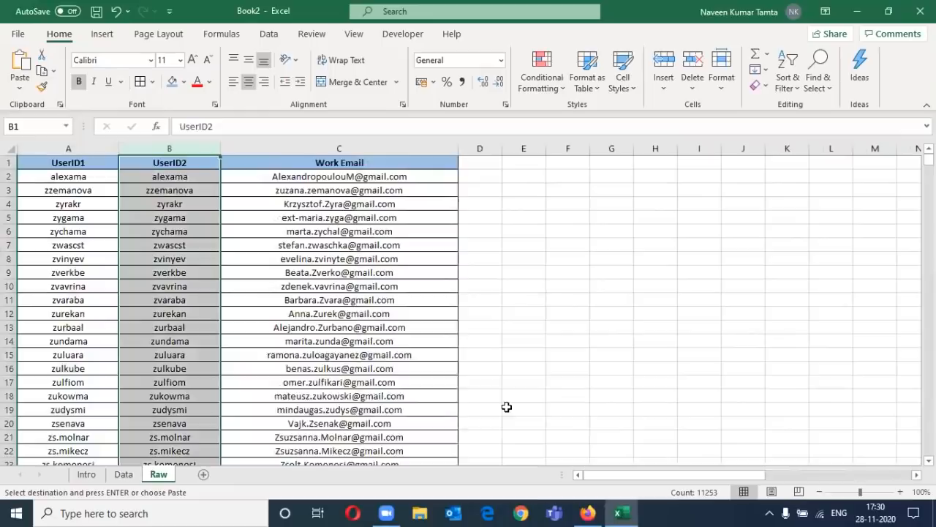
key(ctrl+f)
key(ctrl+v)
key(Return)
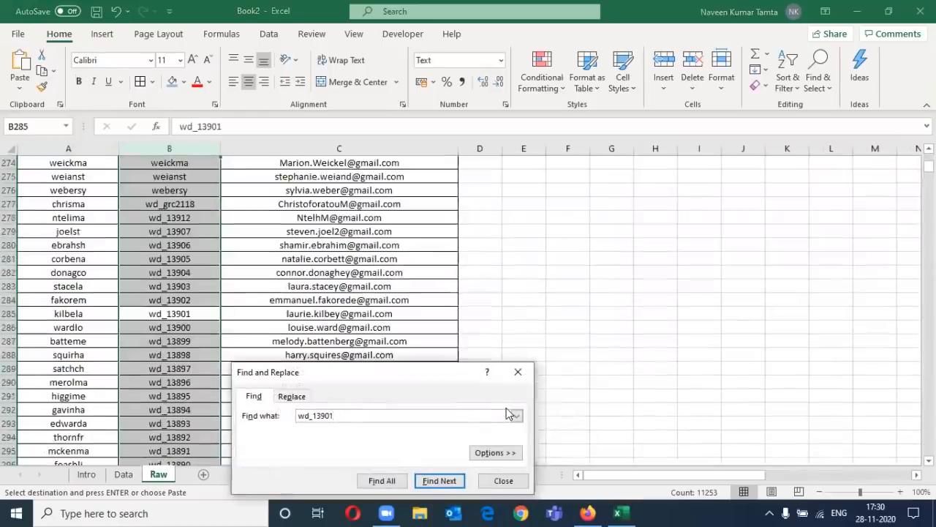
key(Escape)
- Compare the Work Email in Raw!C285 with the formula result in Data!B11
key(Right)
key(Left)
key(Right)
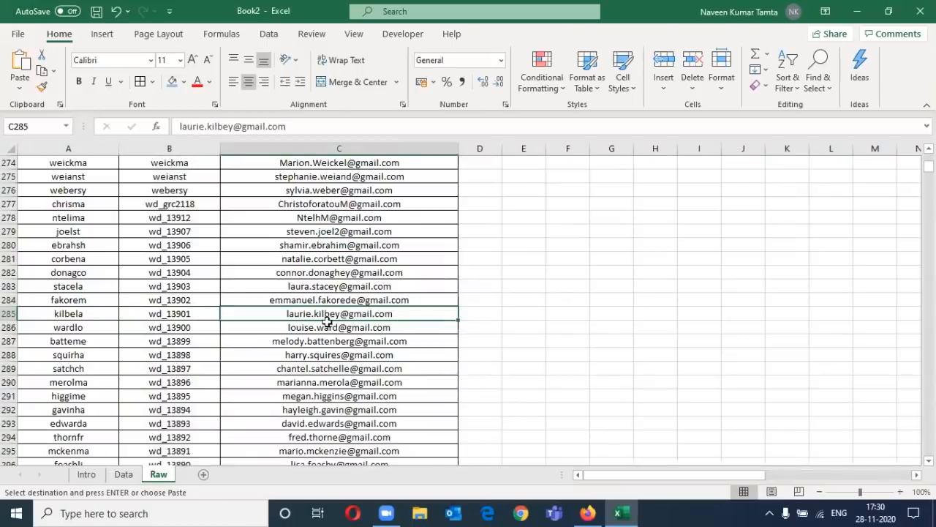
key(ctrl+Page_Up)
key(Right)
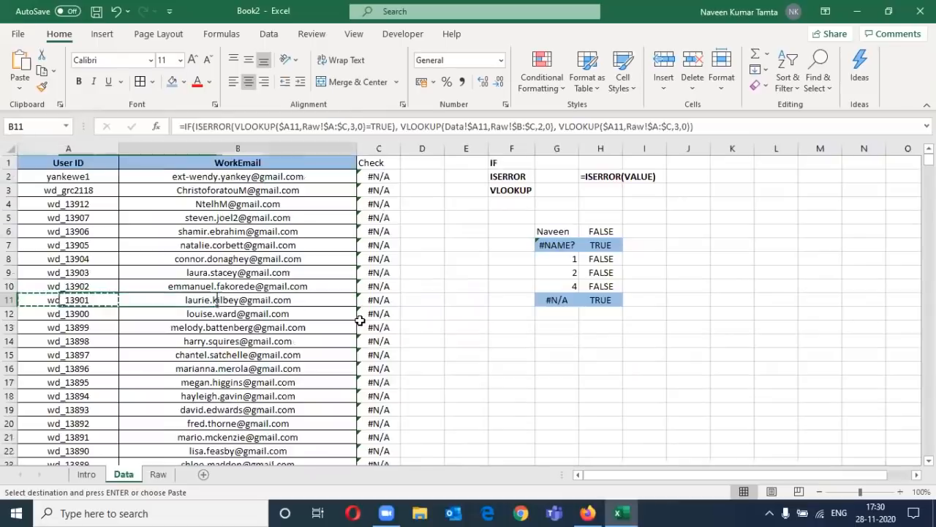
- Delete the entire Check column C from the Data sheet
key(ctrl+Up)
key(Down)
key(Right)
key(ctrl+shift+Down)
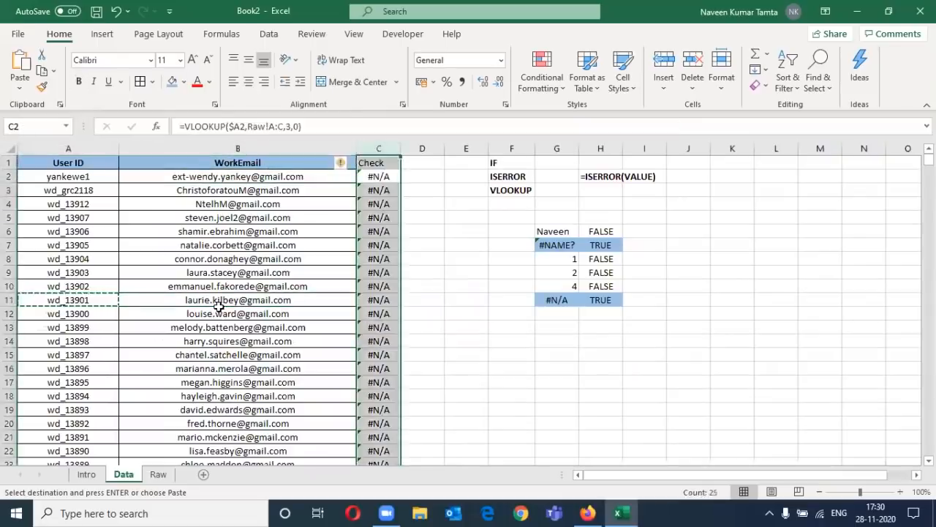
key(Escape)
- Review the Data sheet's User ID column to its last row and the nested formula in B2
key(Left)
key(Left)
key(ctrl+shift+Down)
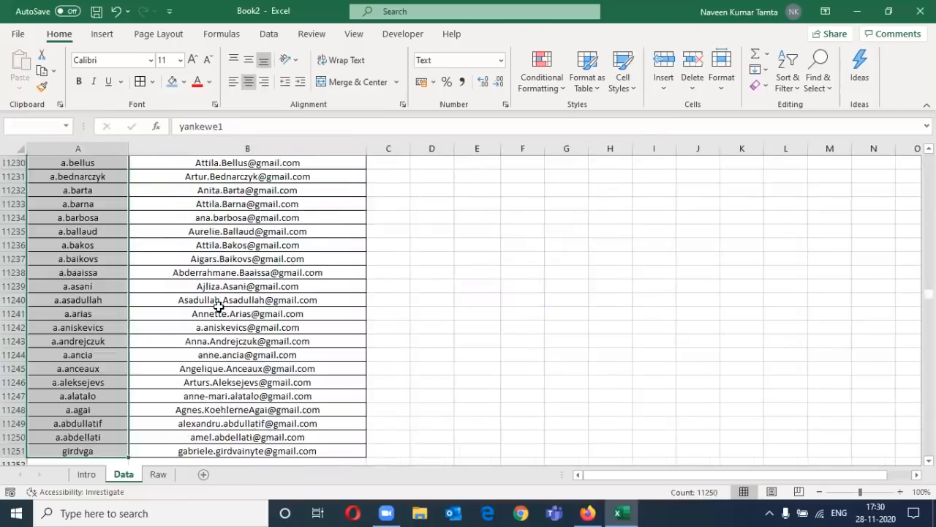
key(ctrl+Up)
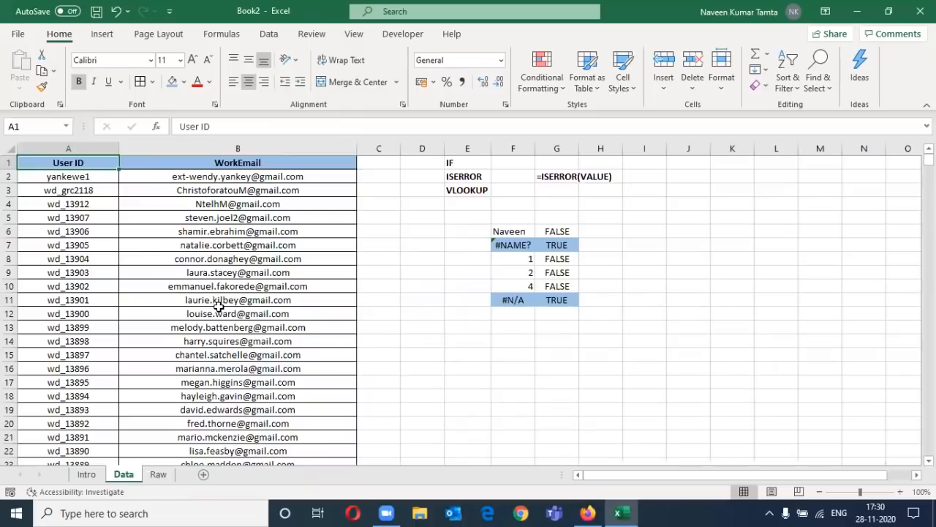
key(Down)
key(Right)
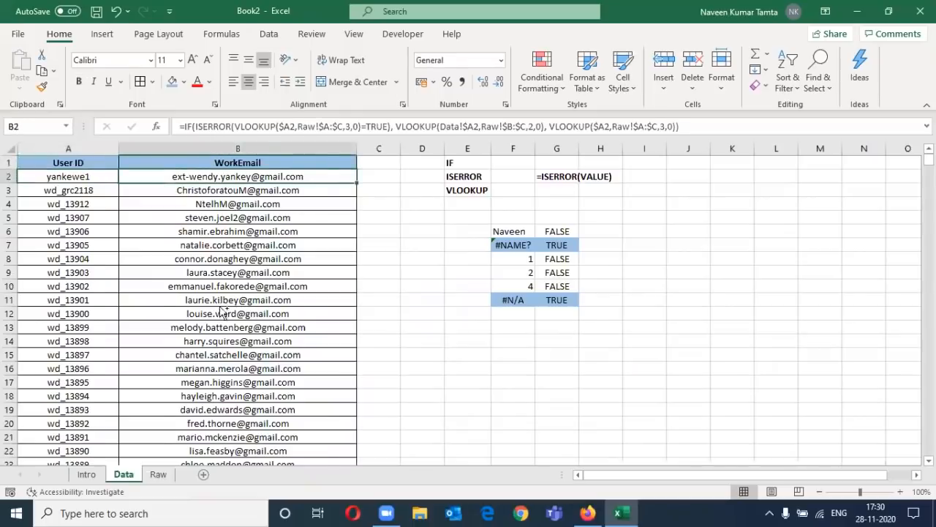
key(ctrl+Page_Down)
key(ctrl+Up)
key(Left)
key(Down)
key(ctrl+Page_Up)
key(Up)
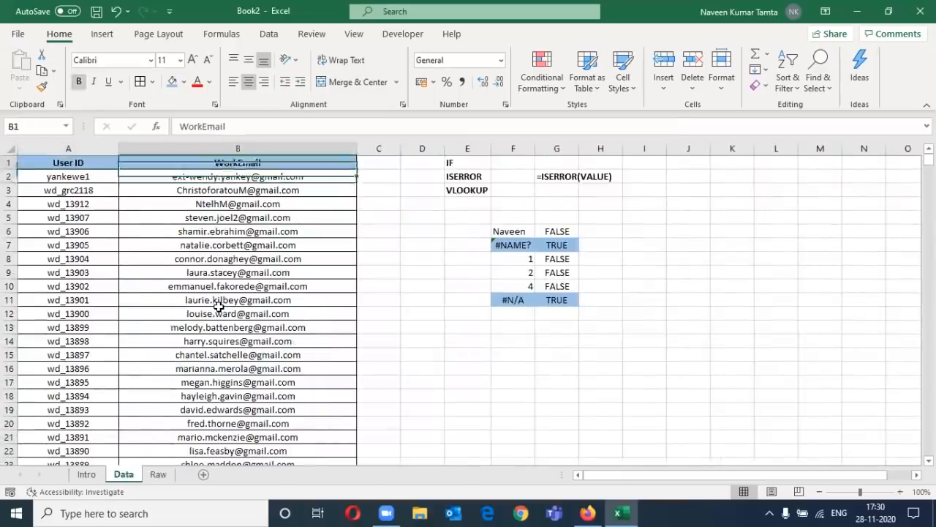
key(Left)
key(Down)
key(ctrl+shift+Down)
key(ctrl+Up)
key(Down)
- Examine Raw's UserID1 and UserID2 columns against the nested lookup formula in Data!B2
key(ctrl+Page_Down)
key(Up)
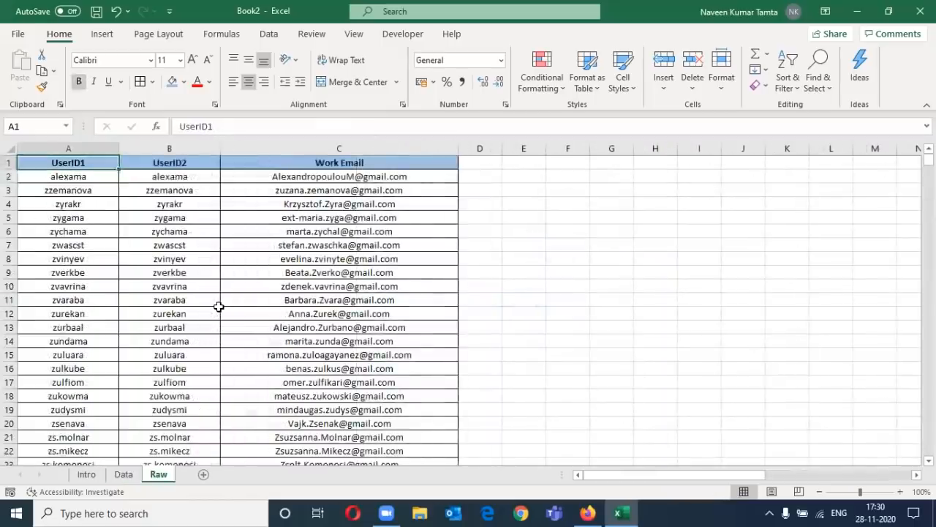
key(Down)
key(shift+Right)
key(ctrl+shift+Down)
key(ctrl+Up)
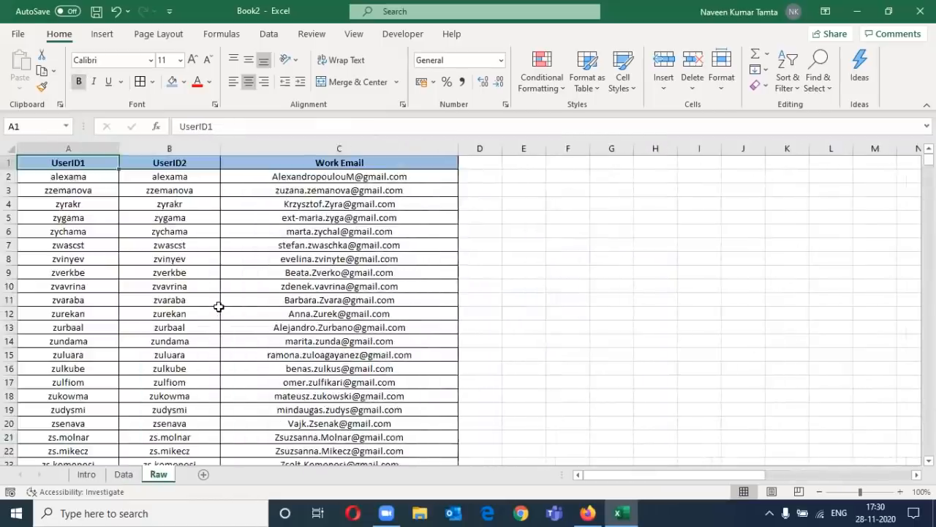
key(Down)
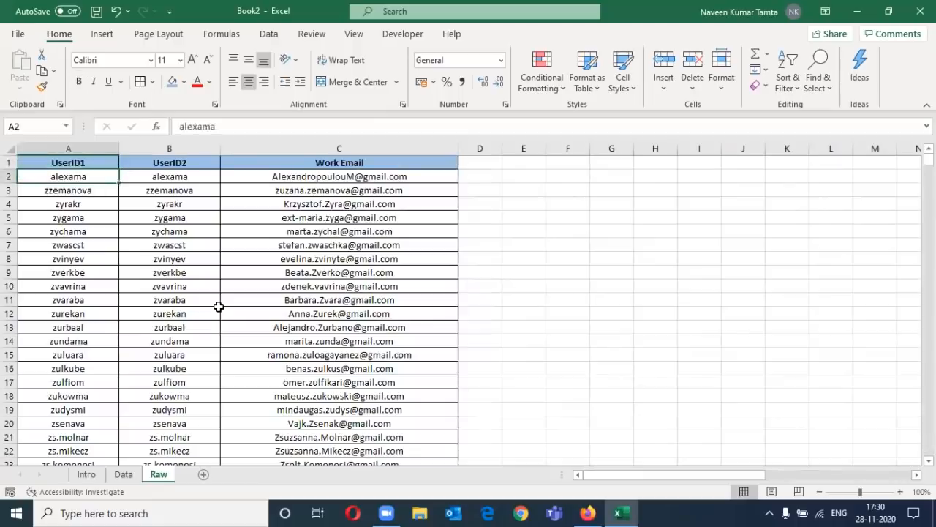
key(ctrl+Page_Up)
key(Right)
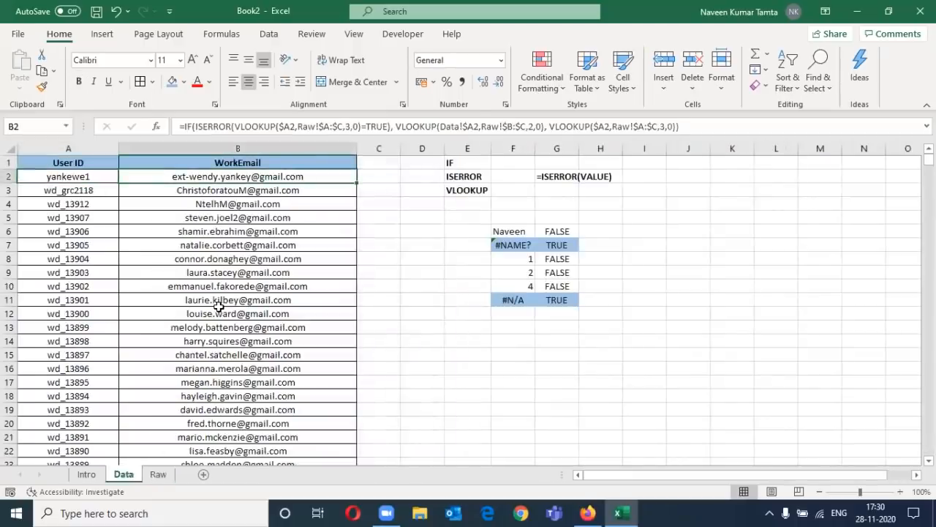
click(158, 473)
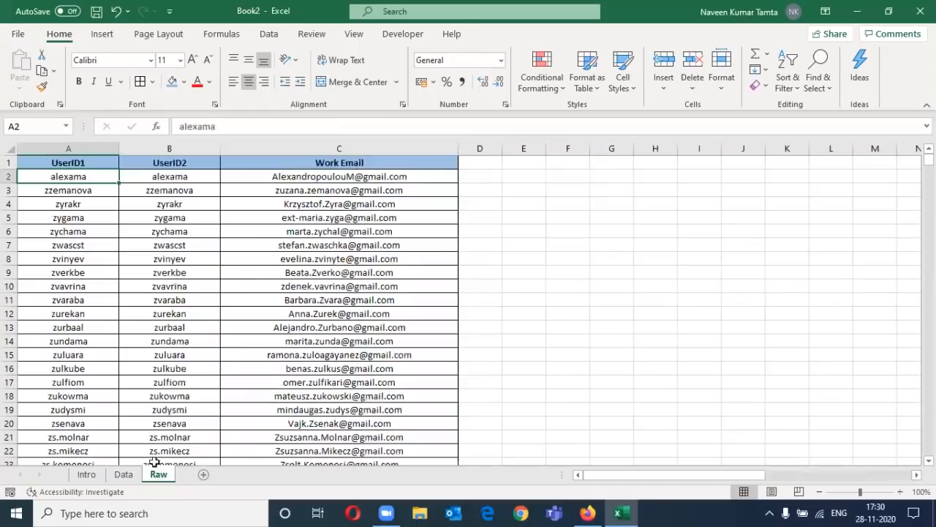
click(158, 180)
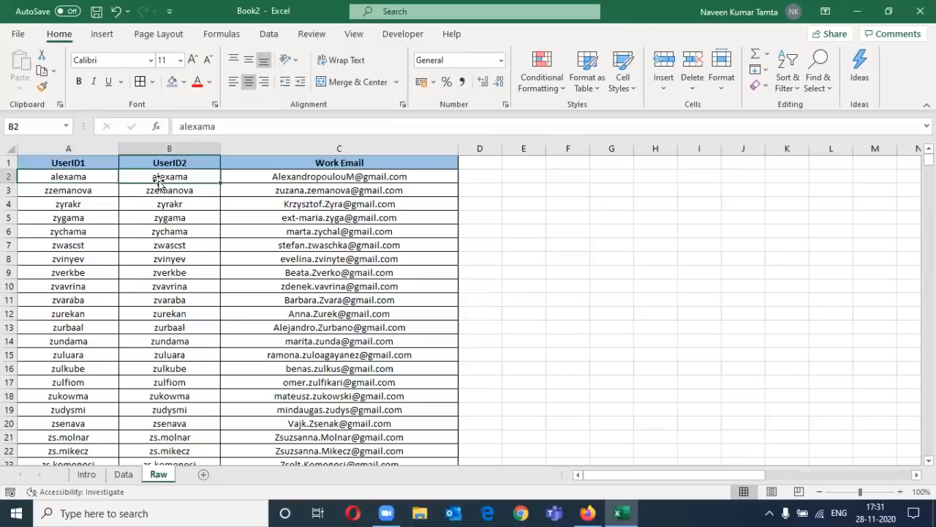
click(82, 176)
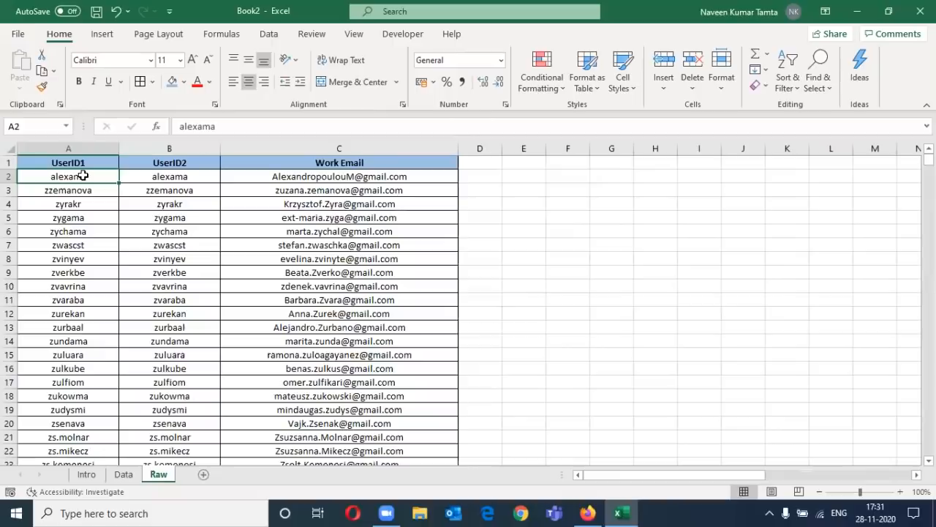
key(ctrl+Page_Up)
key(ctrl+Page_Up)
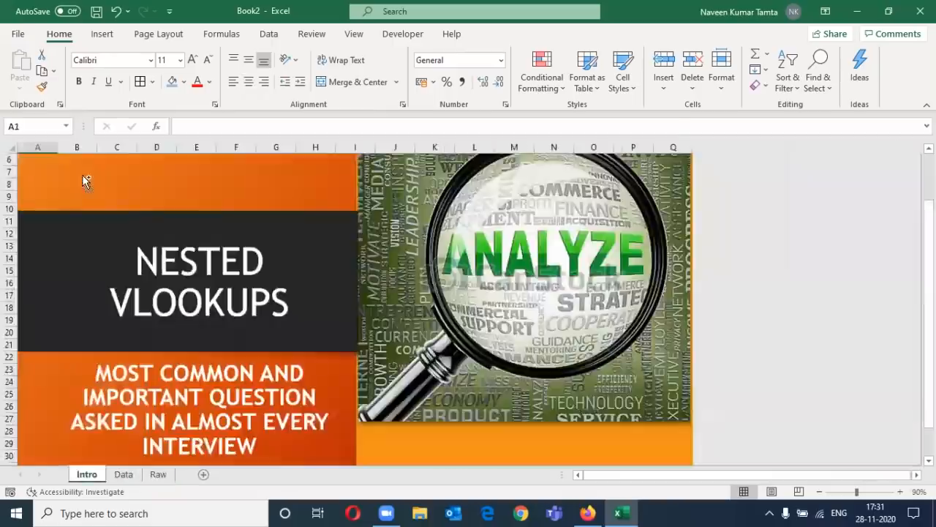
key(ctrl+Page_Down)
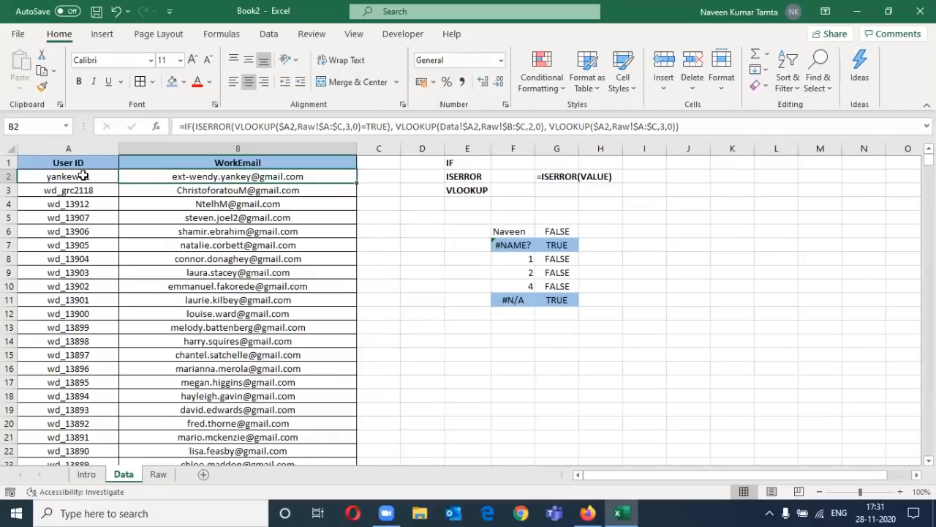
key(Left)
key(Right)
click(84, 175)
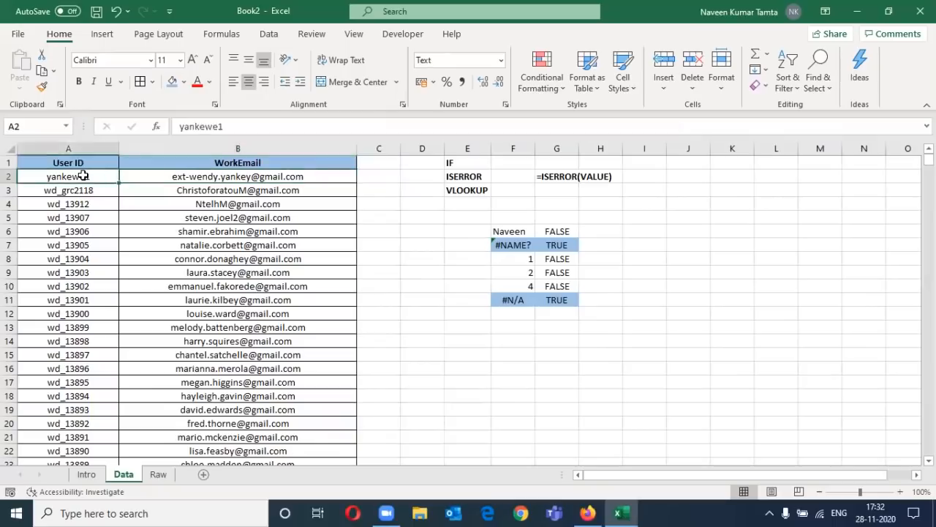
key(Right)
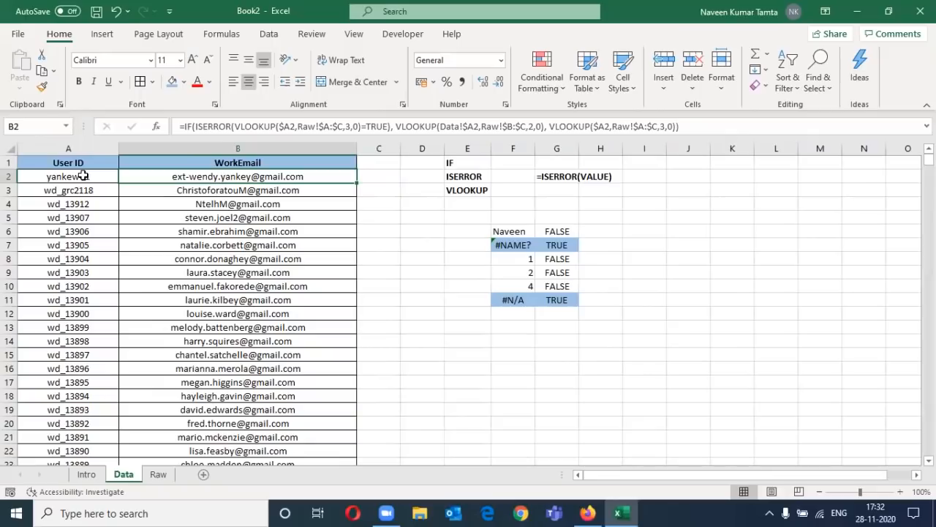
key(Up)
key(Left)
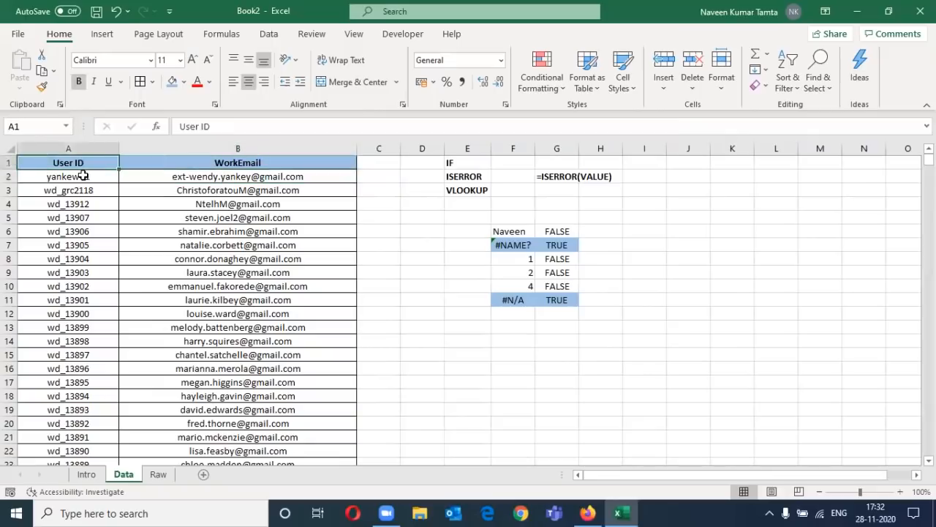